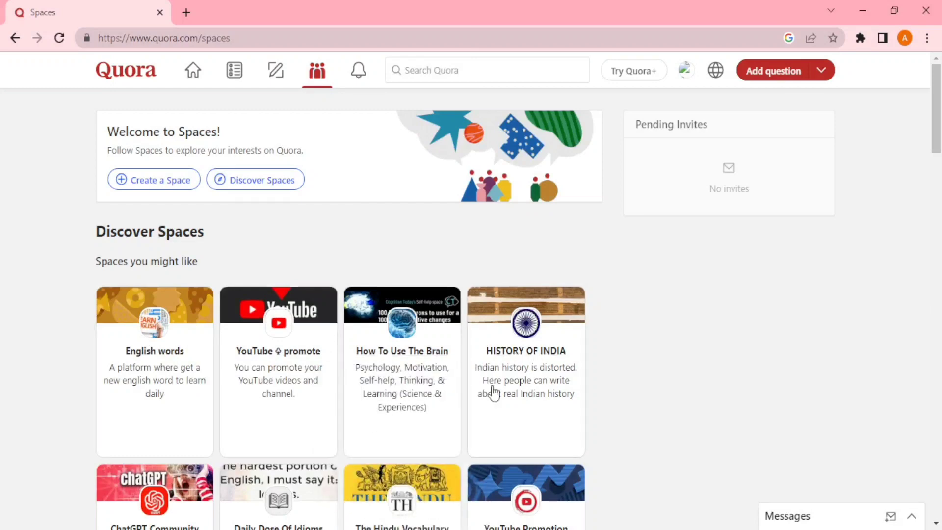
Step: Scroll the Spaces page down to the Discover Spaces suggestions
{"action": "mouse_move", "coordinate": [938, 112]}
{"action": "left_mouse_down"}
{"action": "mouse_move", "coordinate": [937, 305]}
{"action": "mouse_move", "coordinate": [932, 116]}
{"action": "left_mouse_up"}
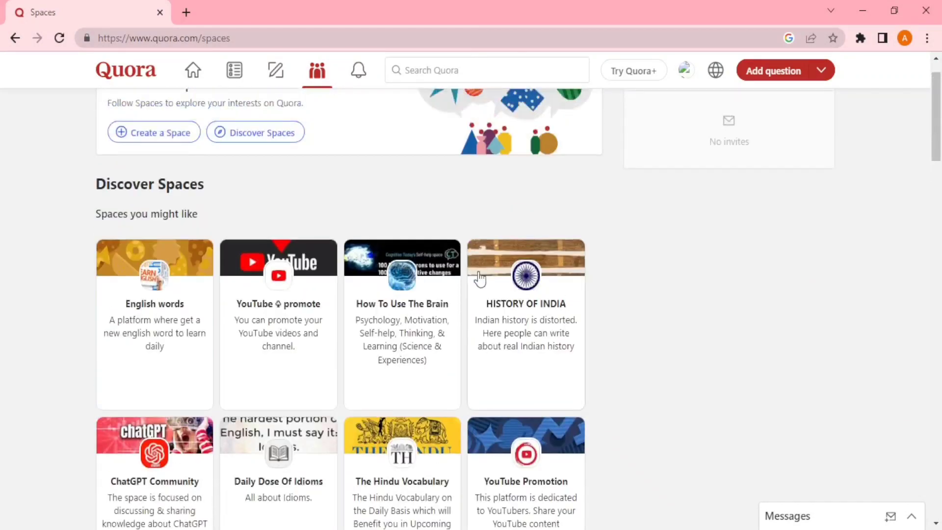
Step: Open the English words Space in a new tab and scroll through its posts
{"action": "left_click", "coordinate": [165, 285]}
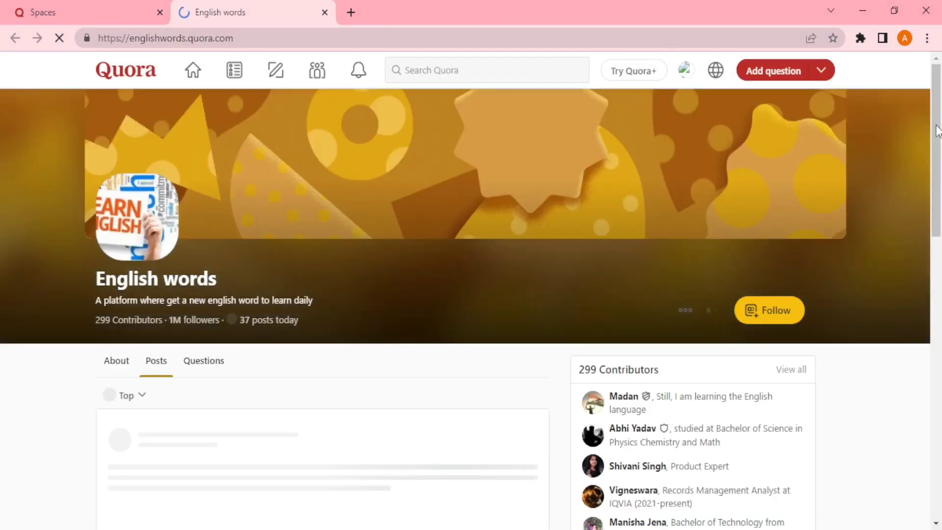
{"action": "left_click_drag", "start_coordinate": [937, 130], "coordinate": [938, 179]}
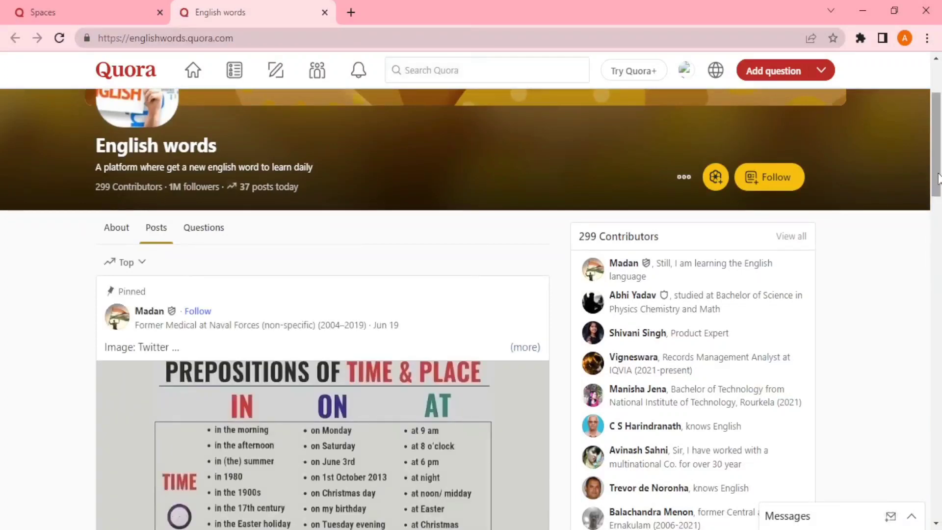
{"action": "left_click_drag", "start_coordinate": [937, 167], "coordinate": [938, 188]}
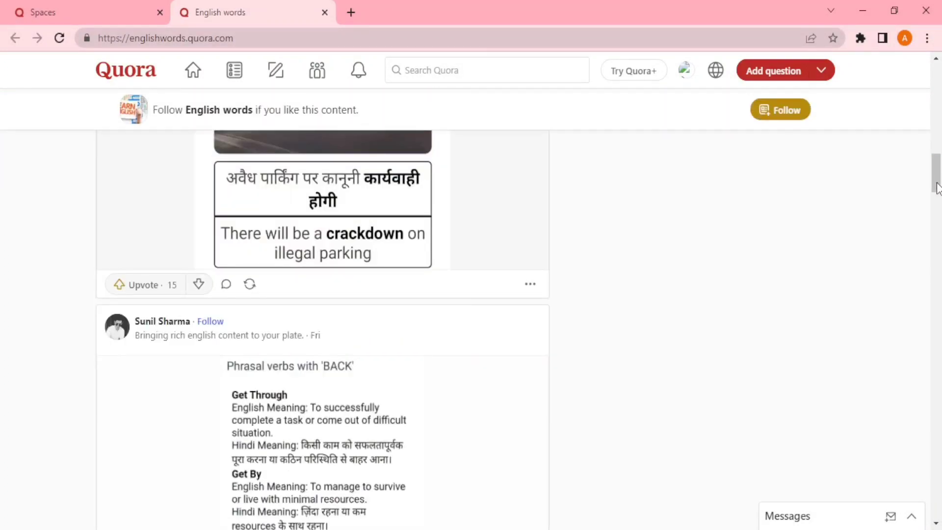
{"action": "left_click_drag", "start_coordinate": [937, 188], "coordinate": [939, 153]}
Step: From the Home feed, start a new Space named 'Youtube channel help'
{"action": "left_click", "coordinate": [43, 12]}
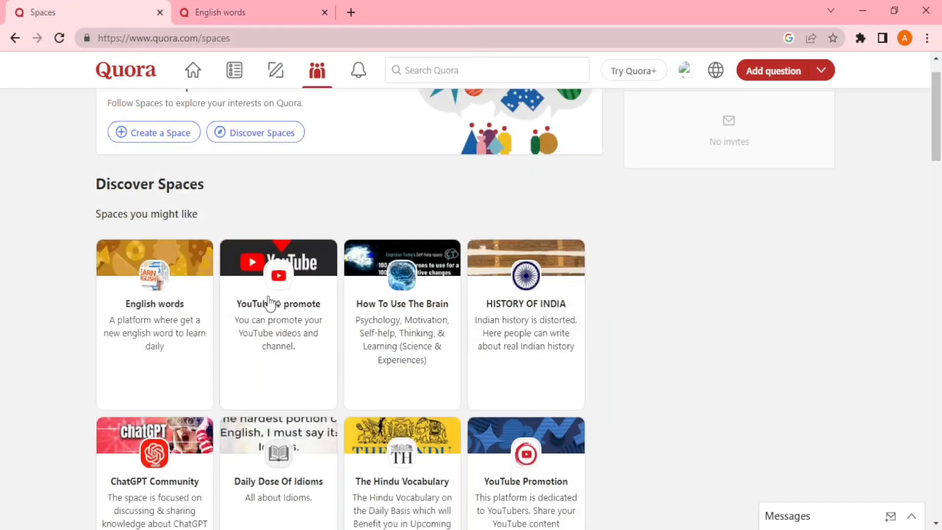
{"action": "left_click", "coordinate": [196, 80]}
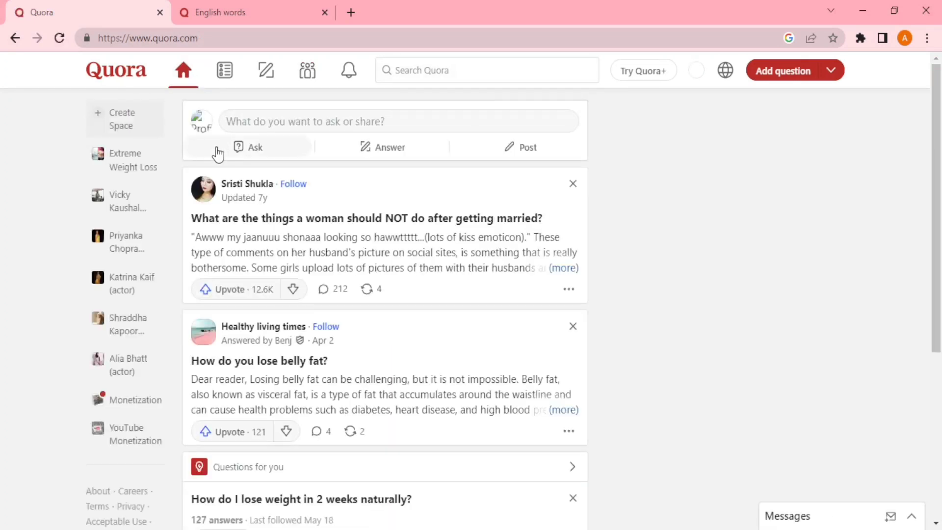
{"action": "left_click", "coordinate": [123, 116]}
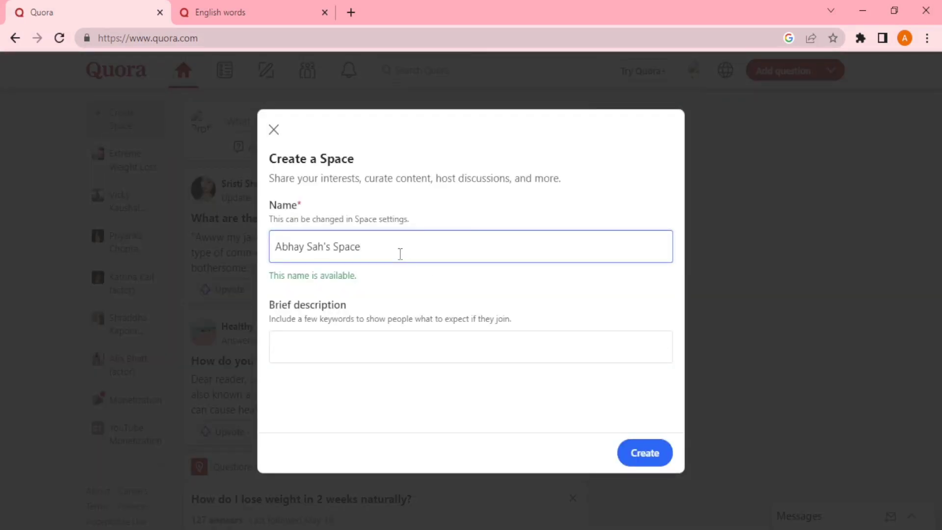
{"action": "key", "text": "BackSpace"}
{"action": "key", "text": "BackSpace"}
{"action": "key", "text": "BackSpace"}
{"action": "key", "text": "BackSpace"}
{"action": "key", "text": "BackSpace"}
{"action": "key", "text": "BackSpace"}
{"action": "key", "text": "BackSpace"}
{"action": "key", "text": "BackSpace"}
{"action": "key", "text": "BackSpace"}
{"action": "key", "text": "BackSpace"}
{"action": "key", "text": "BackSpace"}
{"action": "key", "text": "BackSpace"}
{"action": "key", "text": "BackSpace"}
{"action": "key", "text": "BackSpace"}
{"action": "key", "text": "BackSpace"}
{"action": "key", "text": "BackSpace"}
{"action": "key", "text": "BackSpace"}
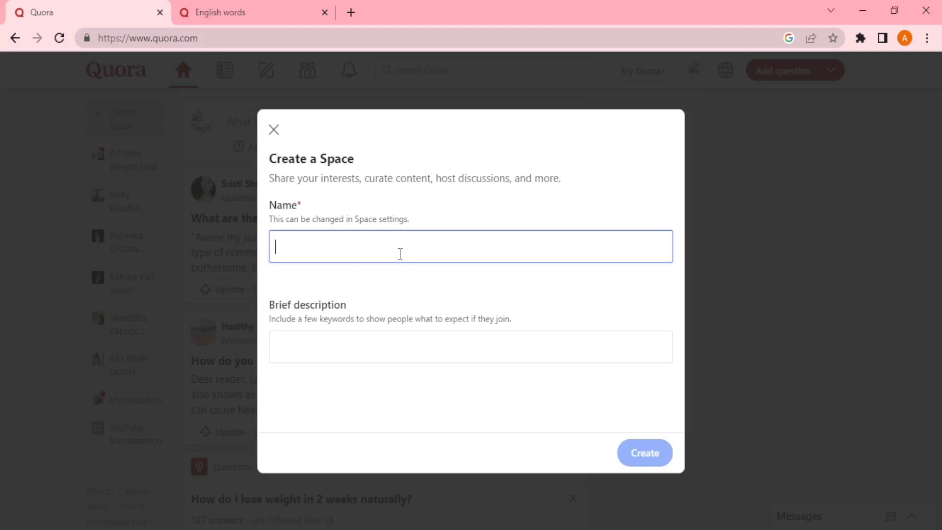
{"action": "type", "text": "Youtbe"}
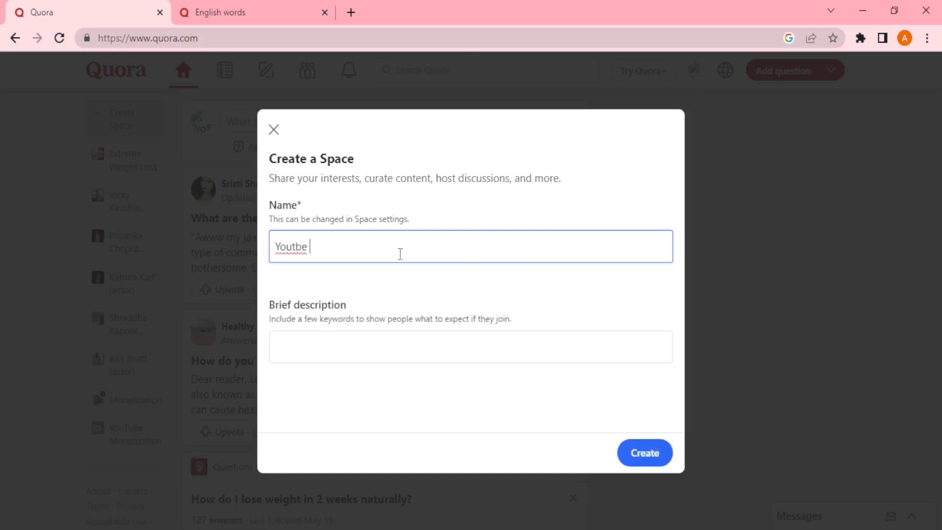
{"action": "key", "text": "BackSpace"}
{"action": "key", "text": "BackSpace"}
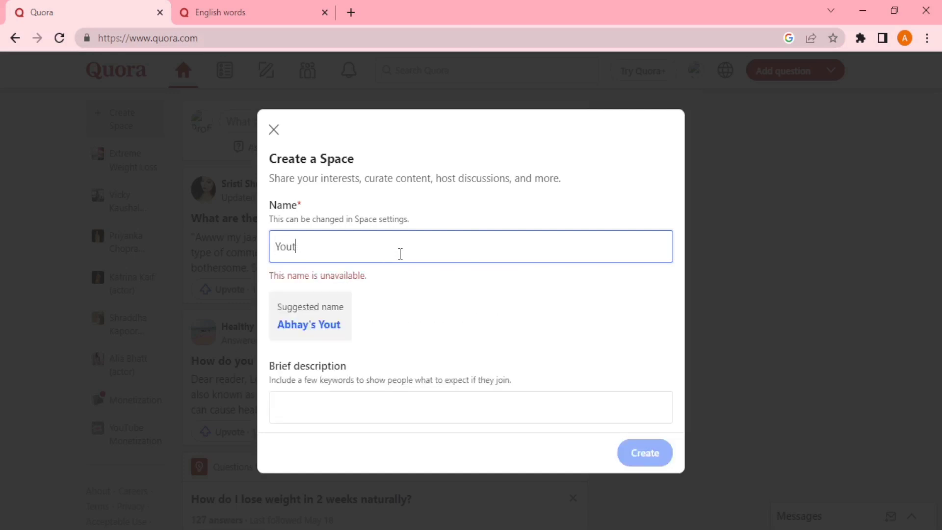
{"action": "type", "text": "ube c"}
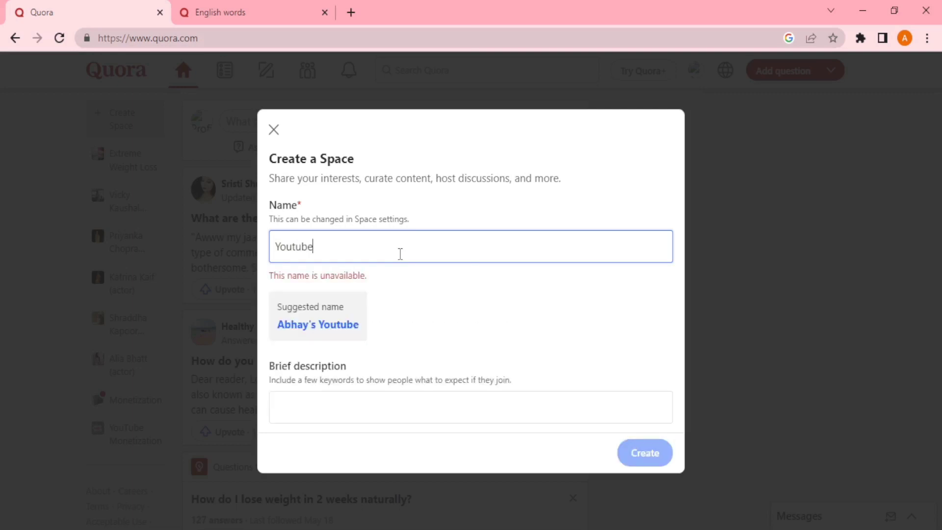
{"action": "type", "text": "h"}
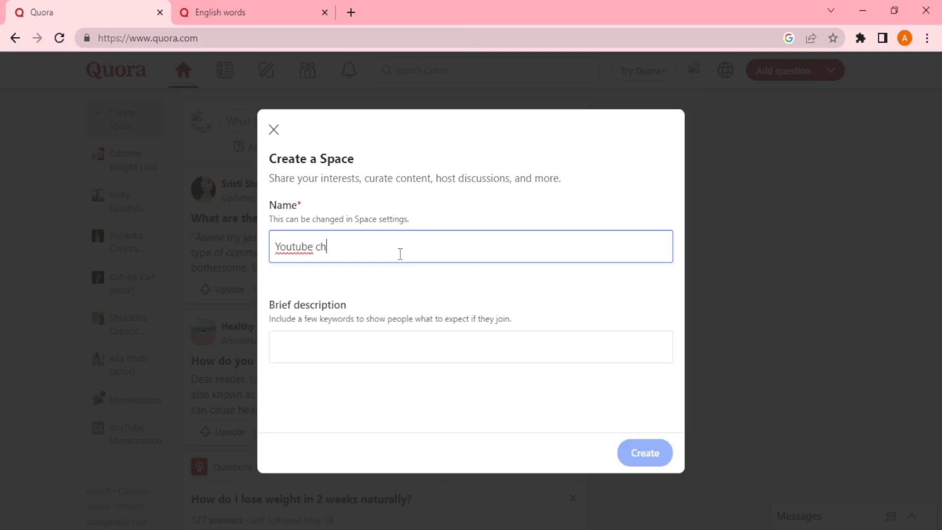
{"action": "type", "text": "annel help"}
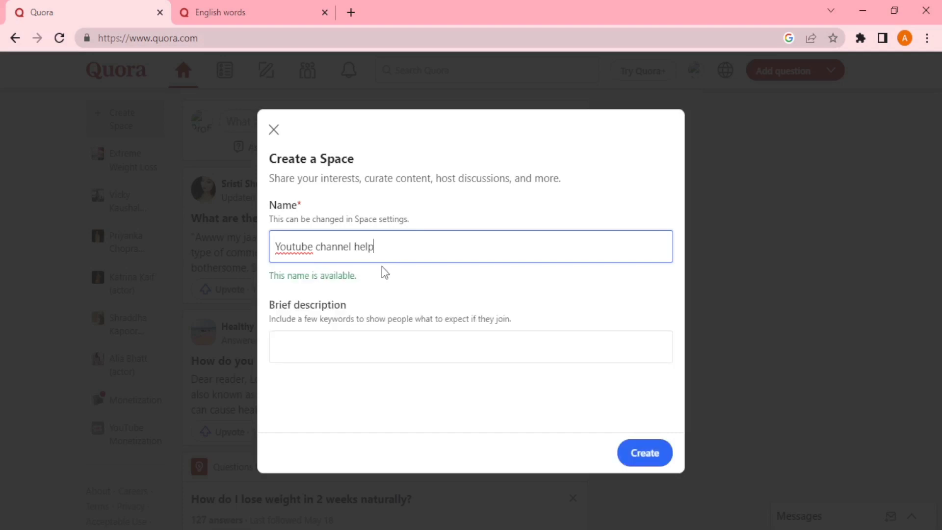
{"action": "left_click", "coordinate": [339, 342]}
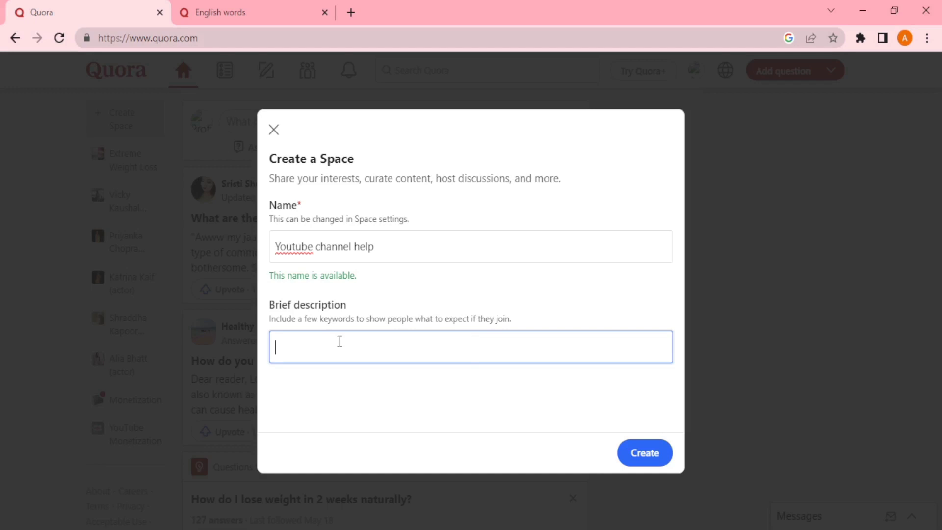
Step: Enter the description 'Youtube tips and tricks, Ideas to improve channel views, youtube monetisation'
{"action": "type", "text": "y"}
{"action": "type", "text": "Y"}
{"action": "type", "text": "outube "}
{"action": "type", "text": "tips and tricks, Ideas to improve"}
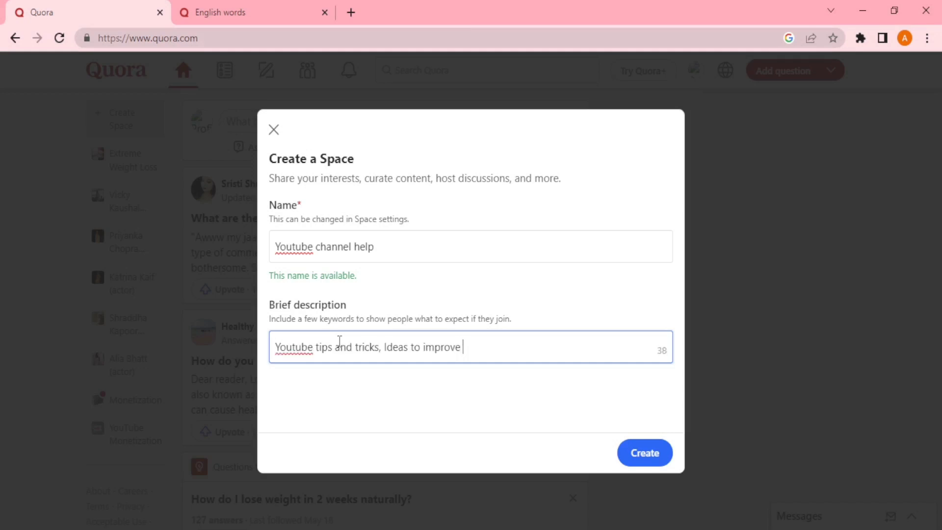
{"action": "type", "text": " channel views, youtube monetisation"}
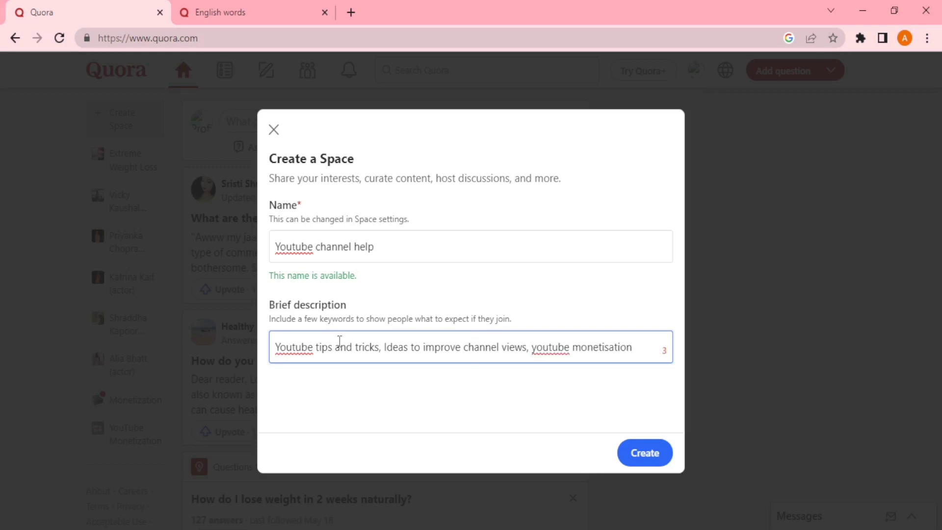
{"action": "type", "text": ","}
{"action": "type", "text": " m"}
{"action": "key", "text": "BackSpace"}
{"action": "type", "text": "h"}
{"action": "key", "text": "BackSpace"}
{"action": "key", "text": "BackSpace"}
{"action": "key", "text": "BackSpace"}
Step: Capitalise the name to 'Youtube Channel Help' and create the Space
{"action": "left_click", "coordinate": [319, 249]}
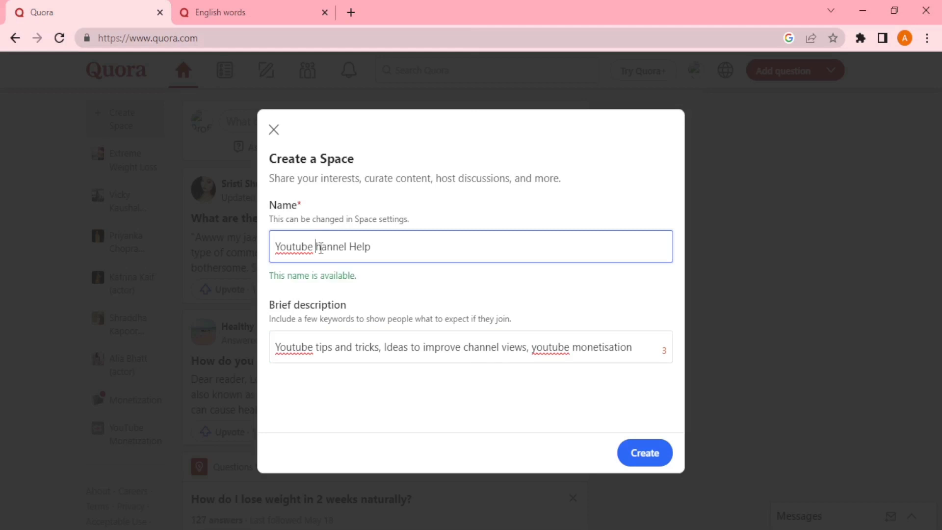
{"action": "type", "text": "c"}
{"action": "key", "text": "BackSpace"}
{"action": "type", "text": "C"}
{"action": "left_click", "coordinate": [644, 451]}
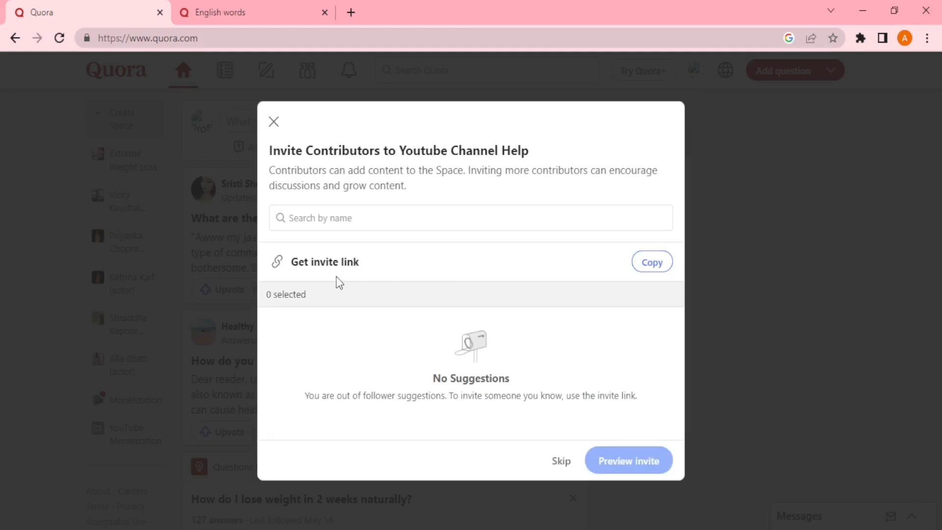
Step: Copy the Space's invite link, skip inviting contributors, and reload the Space page
{"action": "left_click", "coordinate": [644, 268]}
{"action": "left_click", "coordinate": [565, 463]}
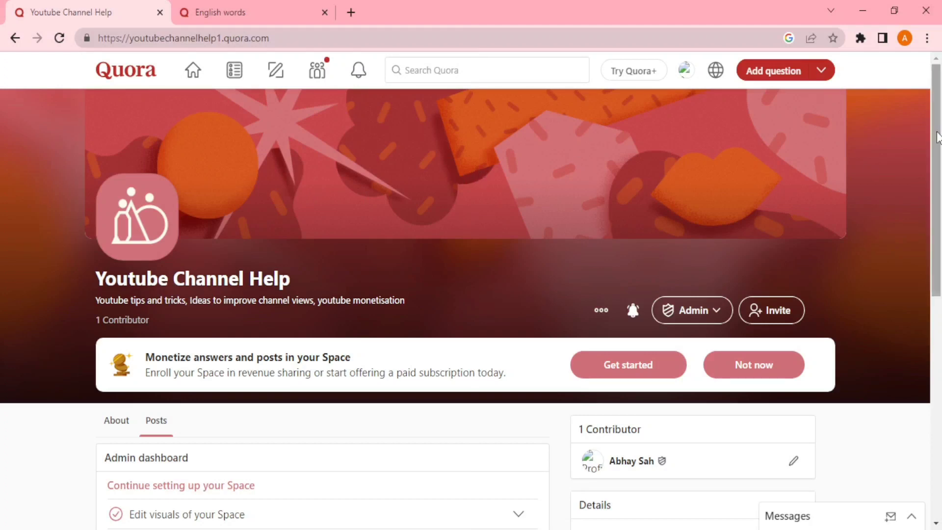
{"action": "mouse_move", "coordinate": [936, 138]}
{"action": "left_mouse_down"}
{"action": "mouse_move", "coordinate": [934, 194]}
{"action": "mouse_move", "coordinate": [935, 138]}
{"action": "left_mouse_up"}
{"action": "left_click", "coordinate": [126, 239]}
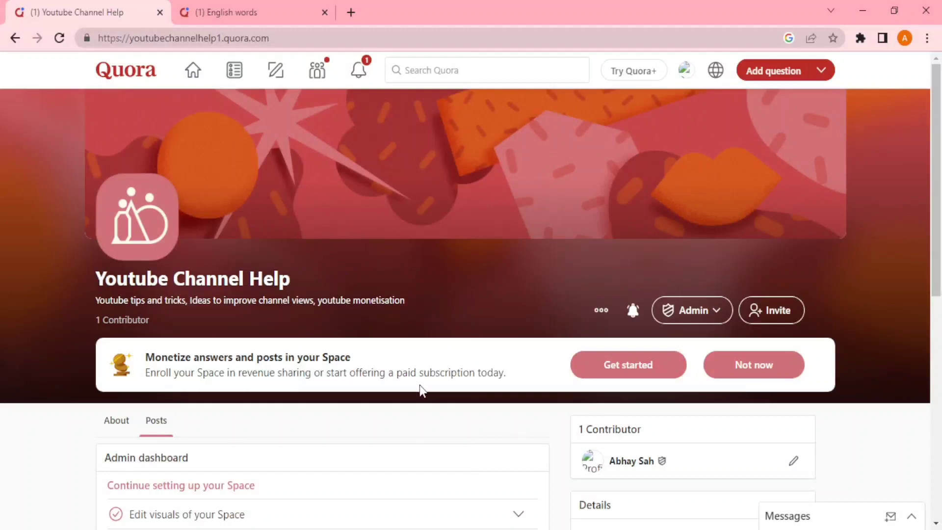
Step: Start monetizing the Space and submit India as the country of residence
{"action": "left_click", "coordinate": [618, 366]}
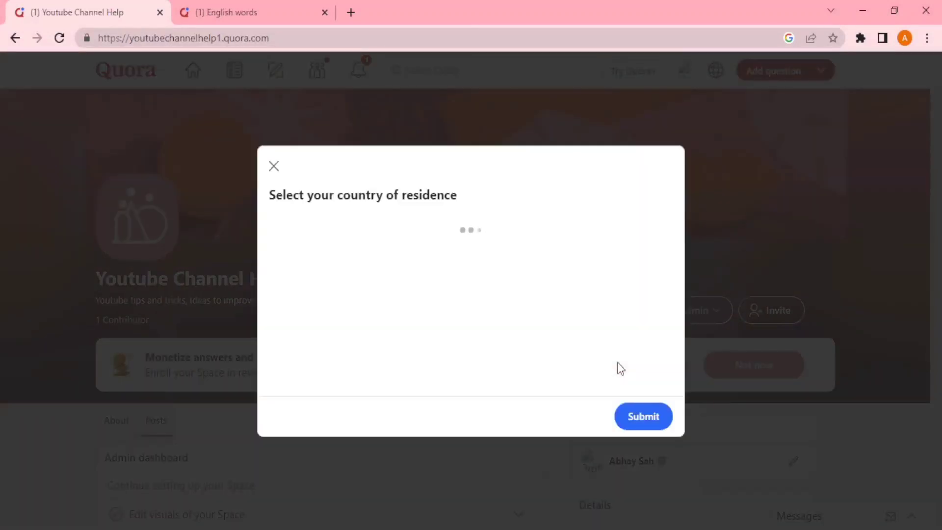
{"action": "left_click", "coordinate": [385, 246]}
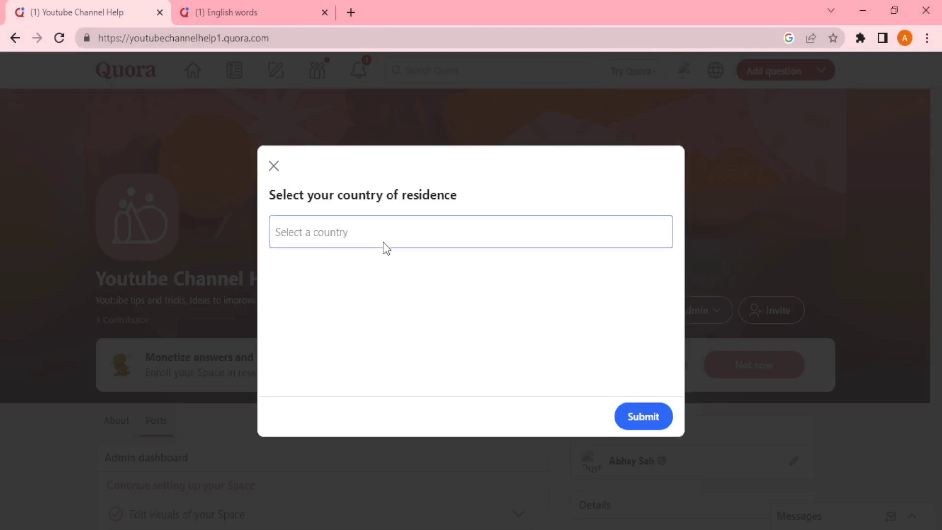
{"action": "left_click", "coordinate": [350, 233]}
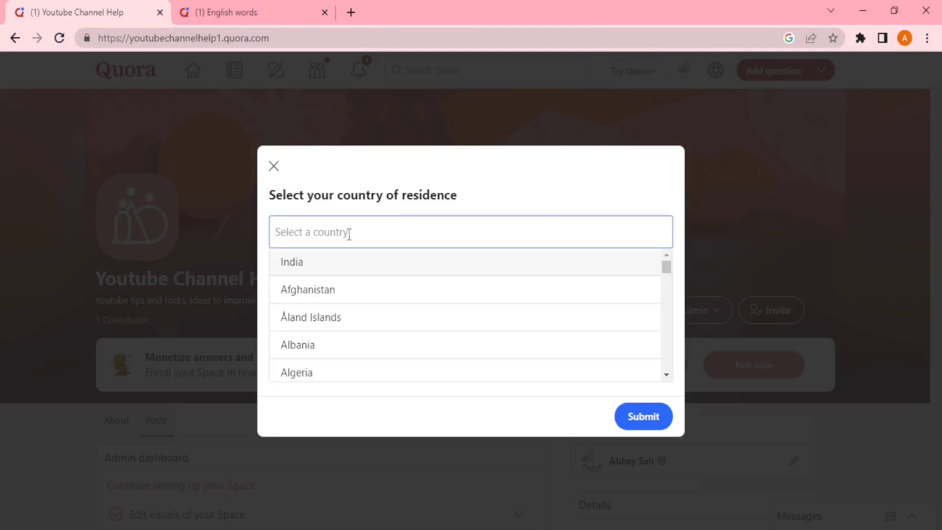
{"action": "left_click", "coordinate": [309, 265]}
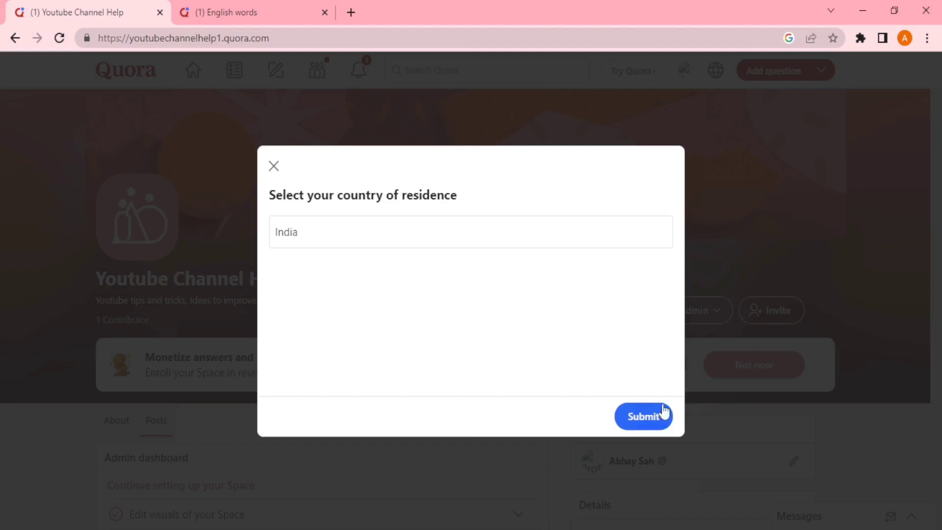
{"action": "left_click", "coordinate": [654, 417]}
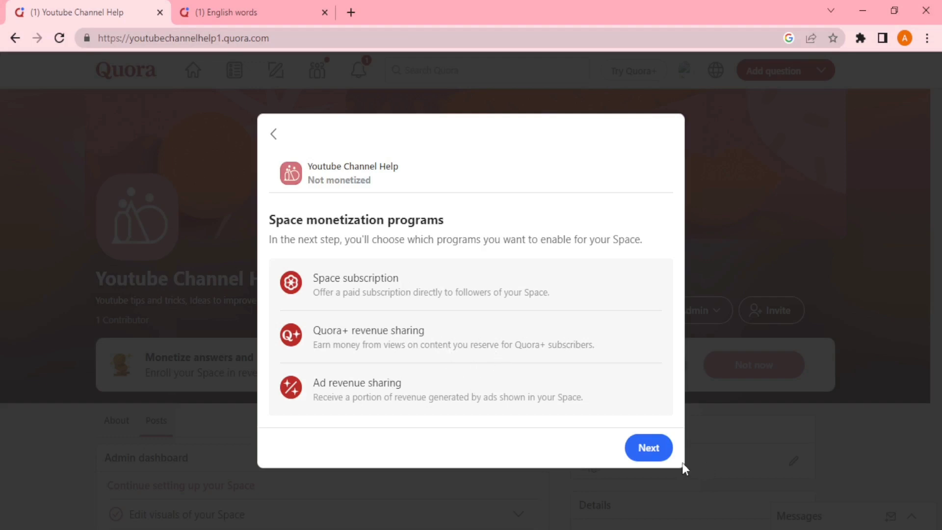
Step: Expand the Space subscription answers on eligible content and how paywalling works
{"action": "left_click", "coordinate": [650, 444]}
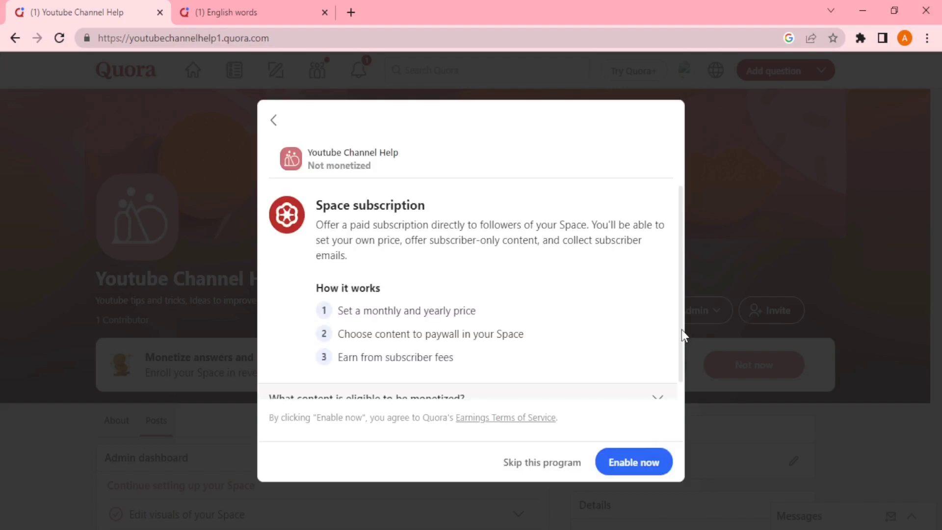
{"action": "left_click_drag", "start_coordinate": [682, 332], "coordinate": [683, 370]}
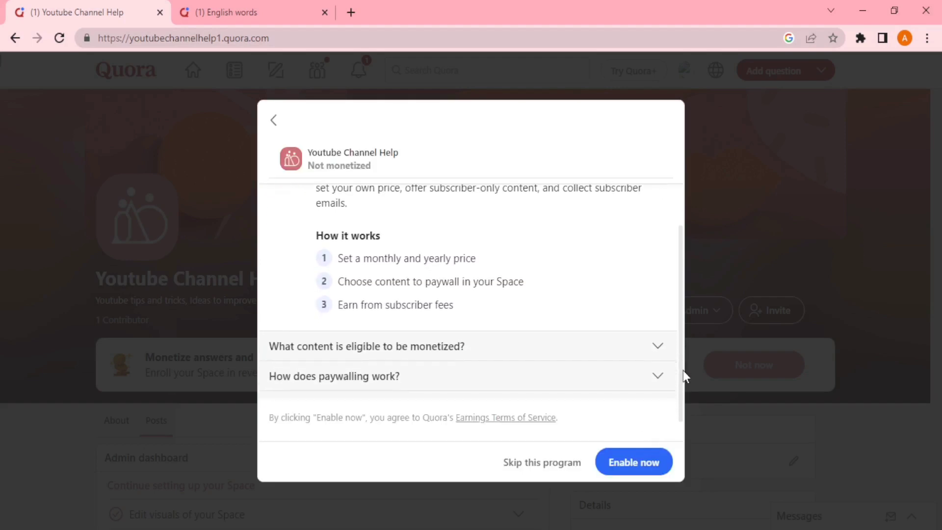
{"action": "left_click", "coordinate": [656, 349]}
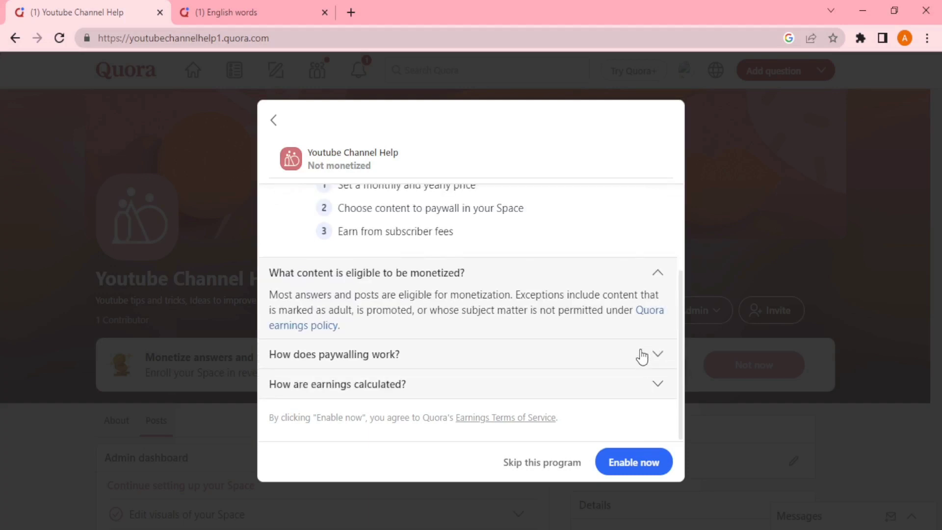
{"action": "left_click", "coordinate": [655, 358]}
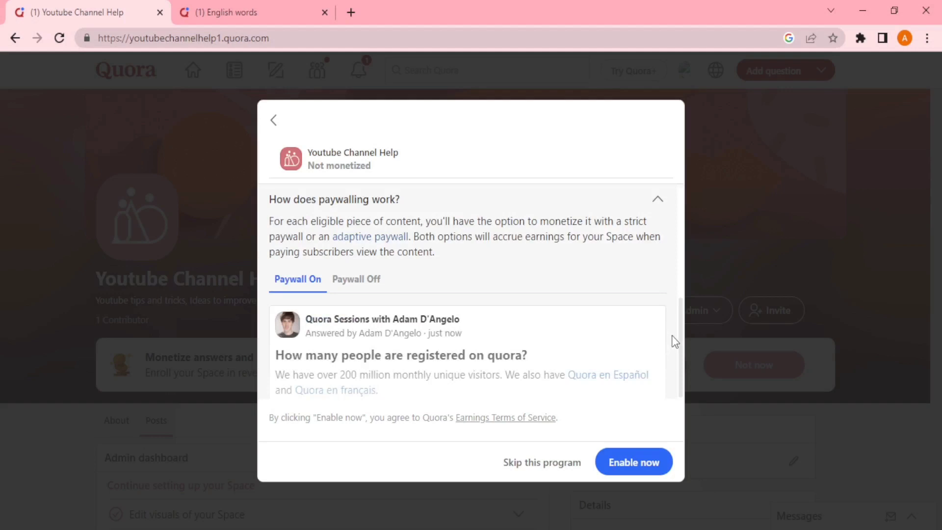
{"action": "scroll", "coordinate": [680, 351], "scroll_direction": "down", "scroll_amount": 1}
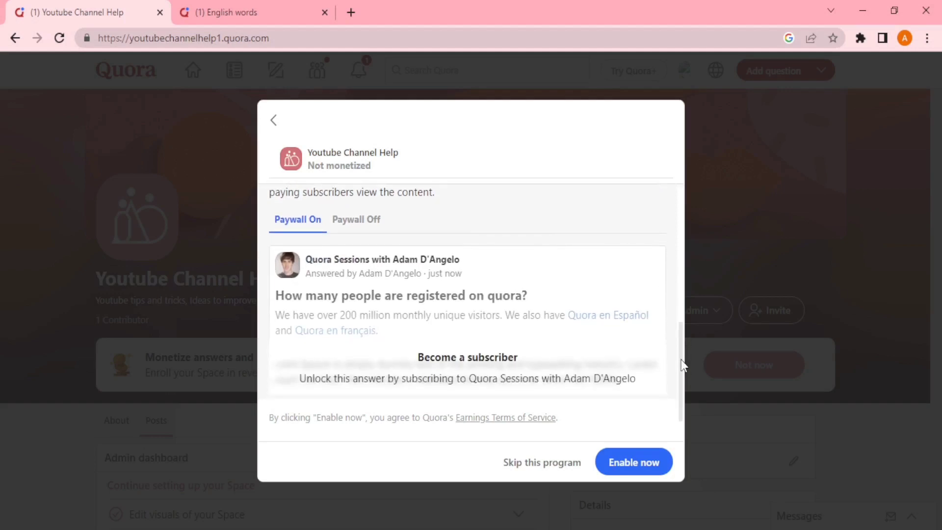
{"action": "left_click_drag", "start_coordinate": [683, 366], "coordinate": [683, 369]}
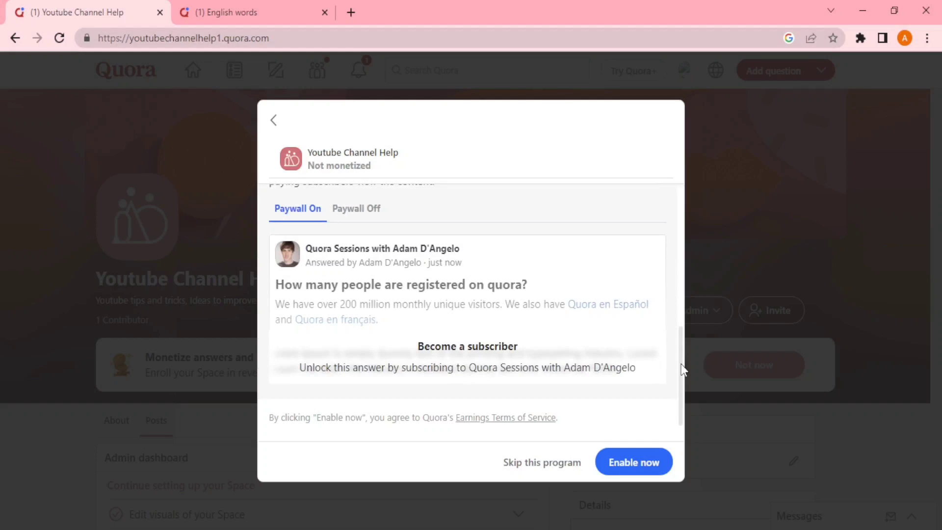
Step: Skip both the Space subscription and Quora+ revenue sharing programs
{"action": "left_click", "coordinate": [539, 467]}
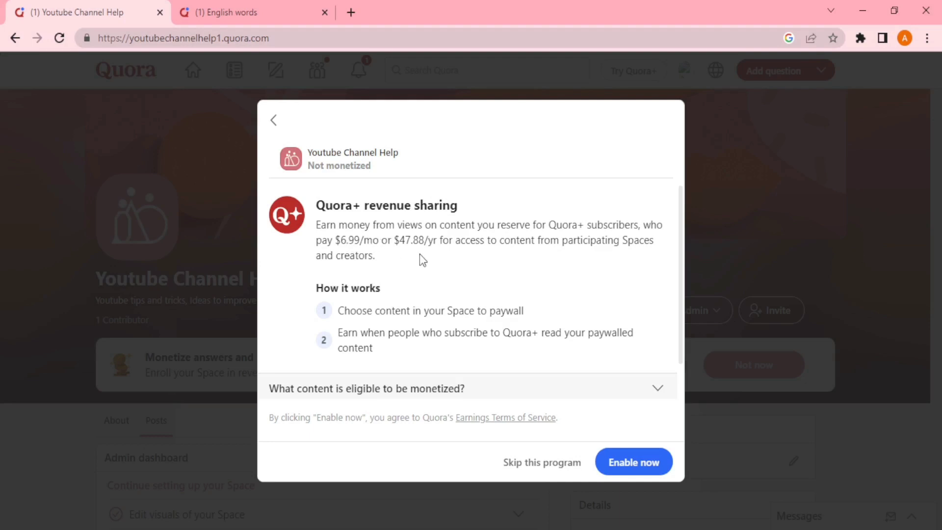
{"action": "left_click", "coordinate": [565, 466]}
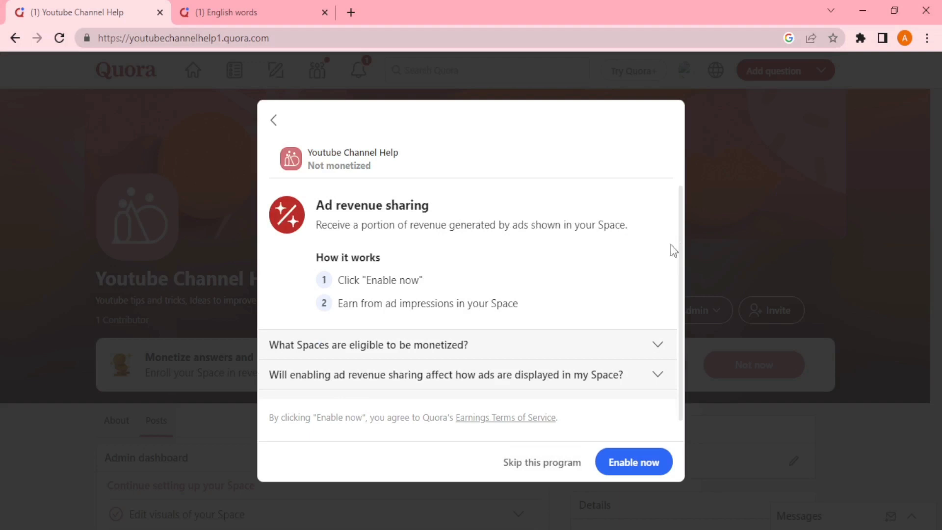
Step: Enable ad revenue sharing, then launch payment method setup from the Space's Admin dashboard
{"action": "left_click", "coordinate": [638, 461]}
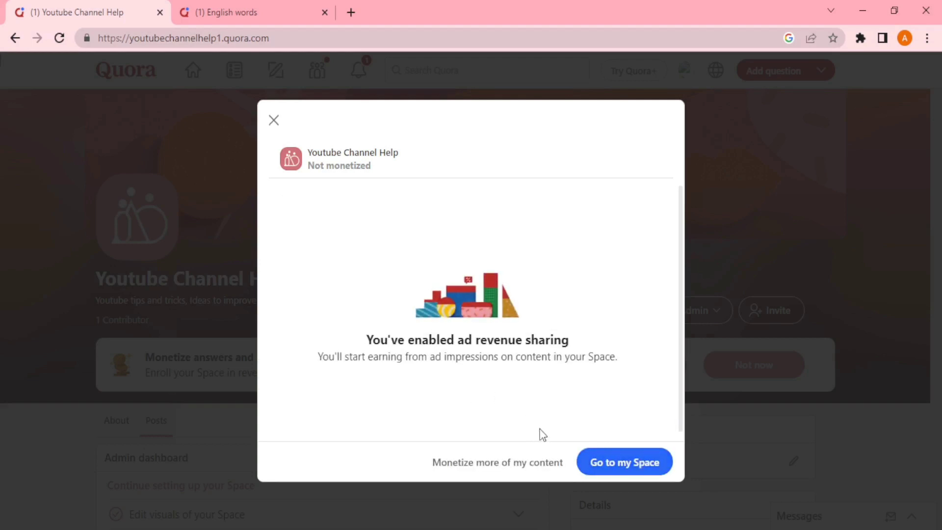
{"action": "left_click", "coordinate": [601, 465]}
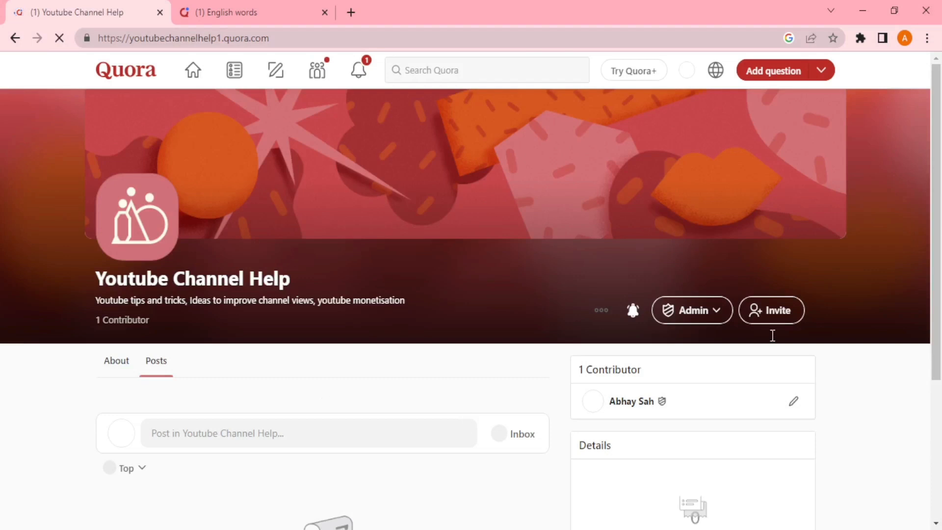
{"action": "scroll", "coordinate": [937, 195], "scroll_direction": "down", "scroll_amount": 2}
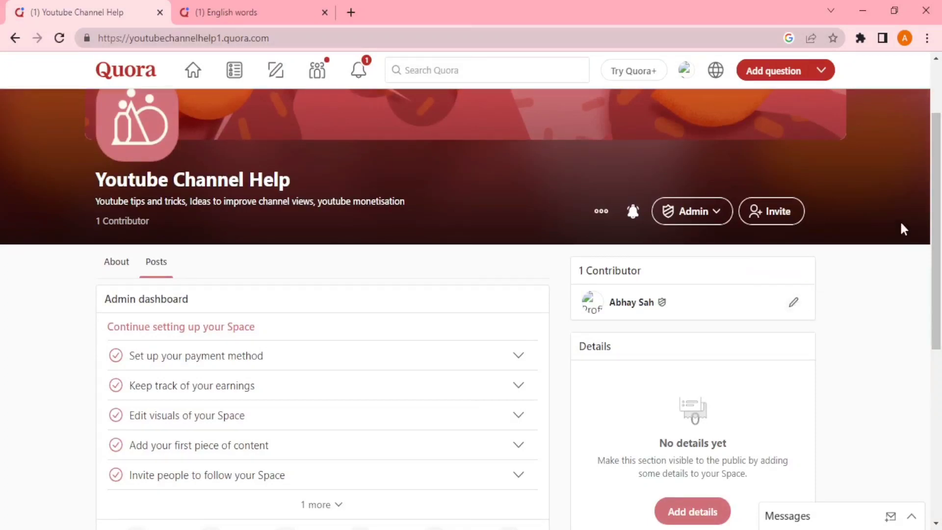
{"action": "left_click_drag", "start_coordinate": [934, 227], "coordinate": [223, 320]}
{"action": "left_click", "coordinate": [242, 310]}
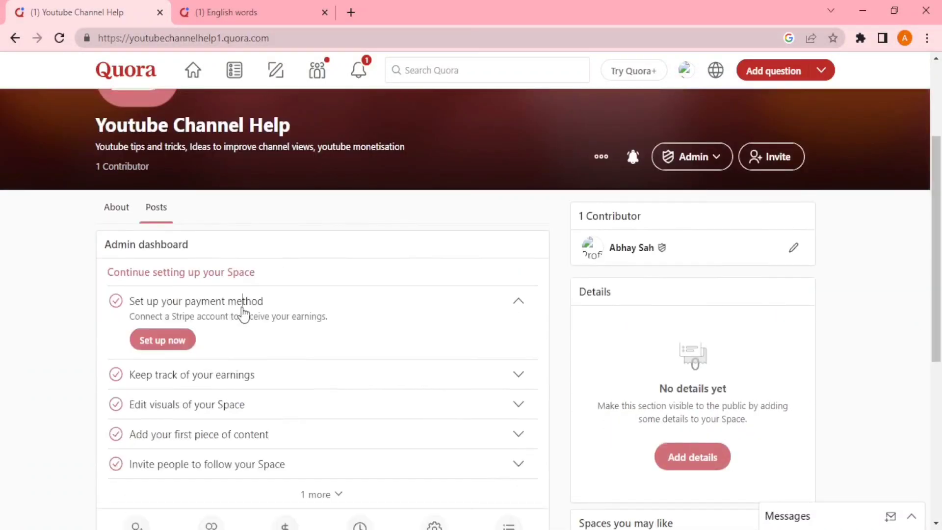
{"action": "left_click", "coordinate": [164, 340]}
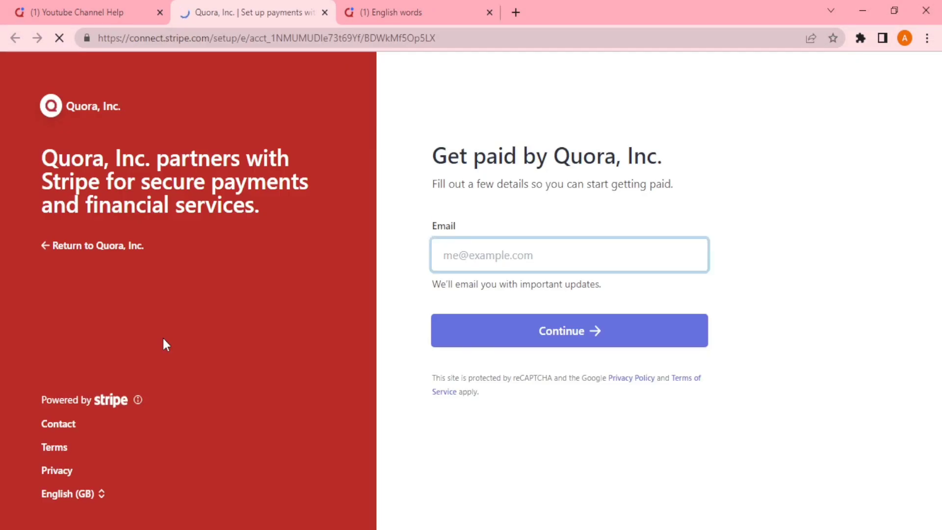
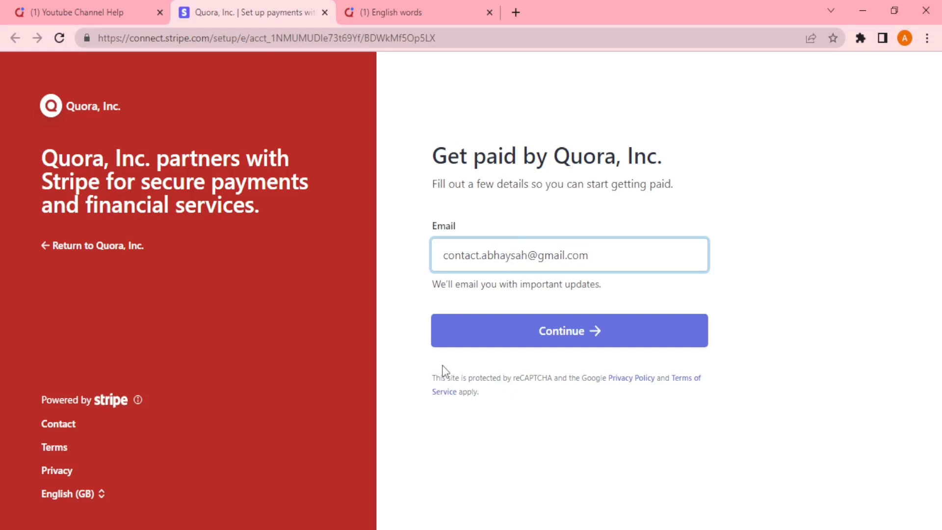
Step: Enter the account email and mobile number in Stripe, then the phone verification code
{"action": "left_click", "coordinate": [591, 331]}
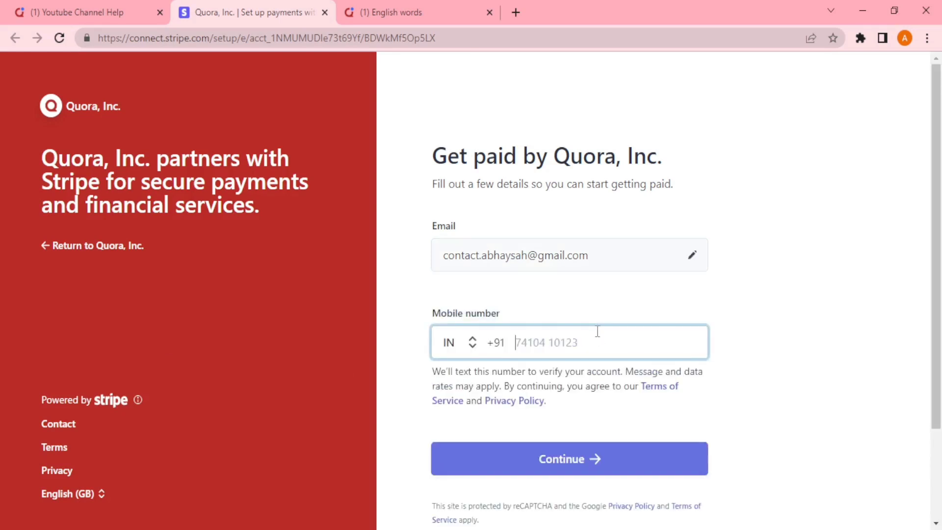
{"action": "left_click", "coordinate": [582, 457]}
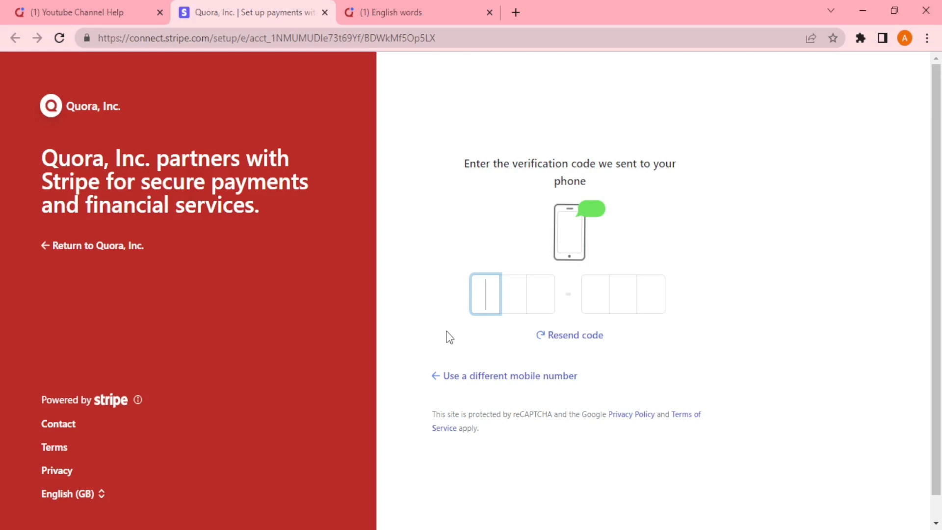
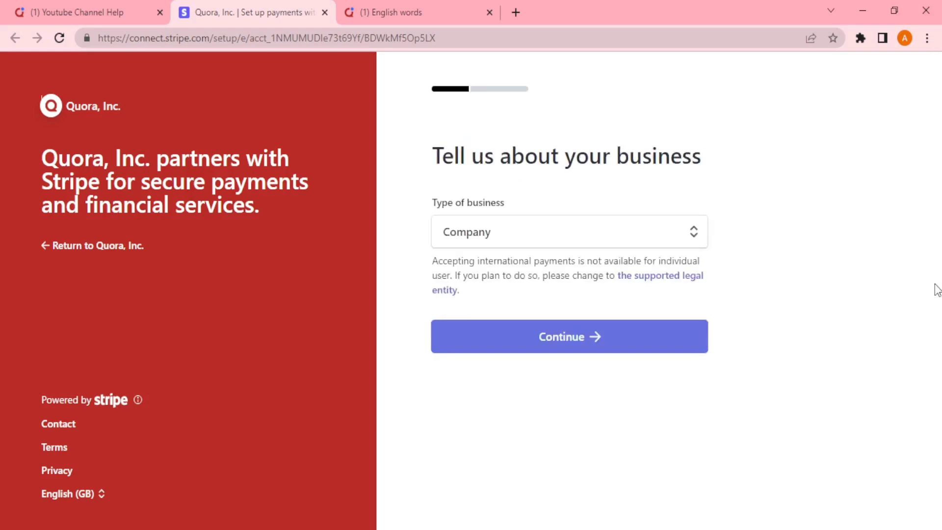
Step: Set the Stripe Connect business type to Individual and continue
{"action": "left_click", "coordinate": [698, 241]}
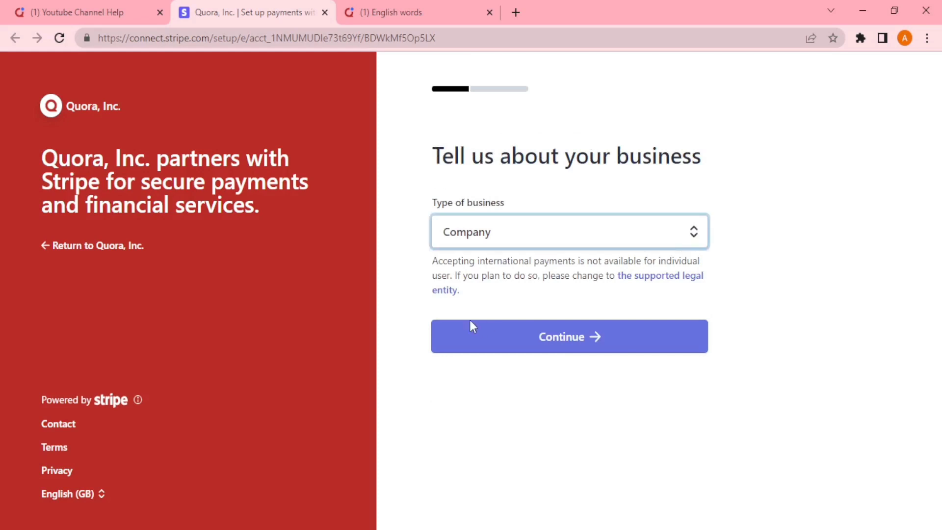
{"action": "key", "text": "Up"}
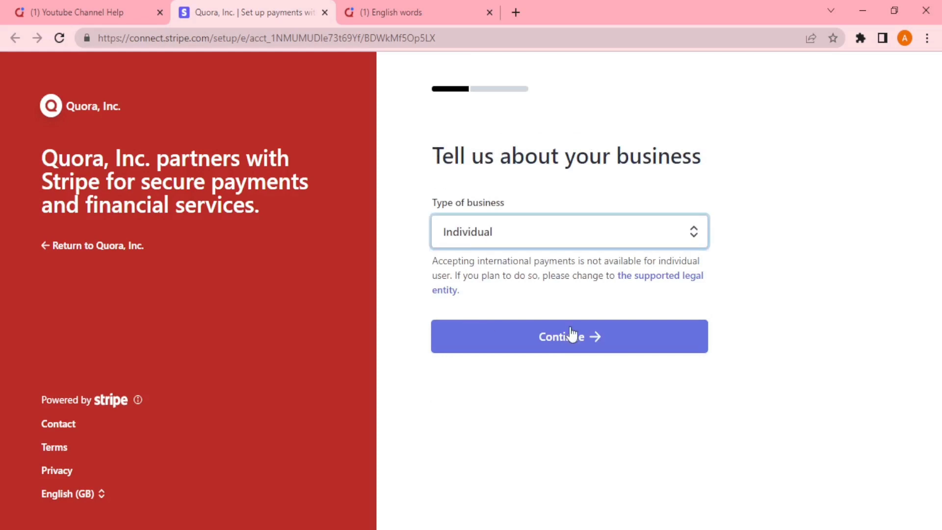
{"action": "left_click", "coordinate": [572, 338]}
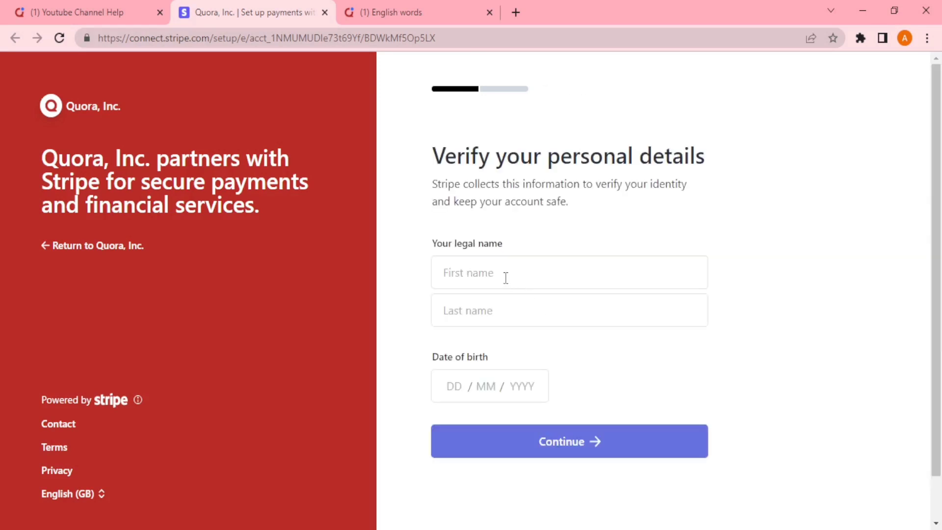
Step: Enter the legal first name, last name and date of birth, then submit the personal details
{"action": "left_click", "coordinate": [506, 277]}
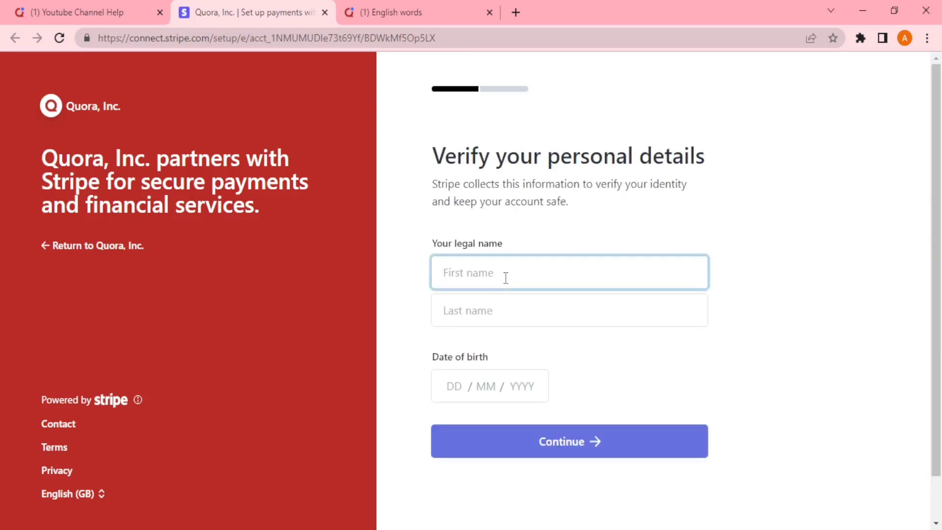
{"action": "key", "text": "Tab"}
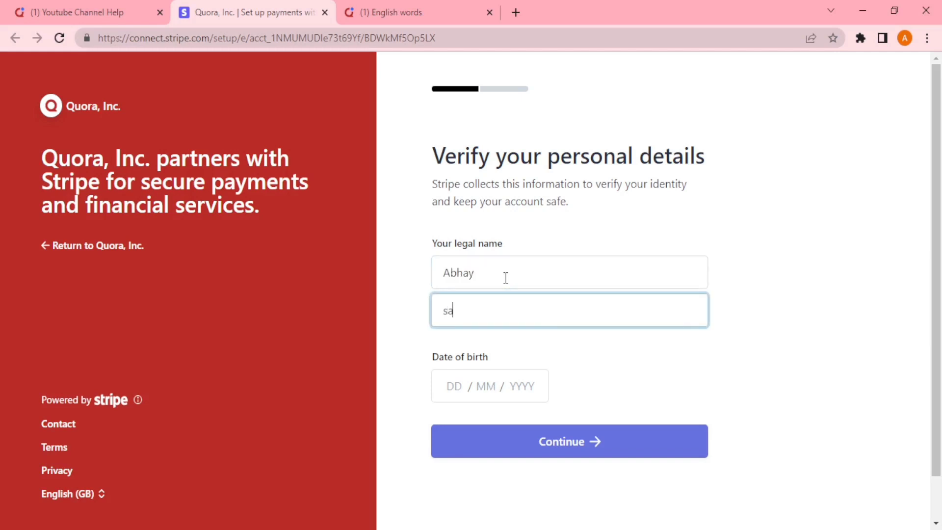
{"action": "left_click", "coordinate": [456, 387]}
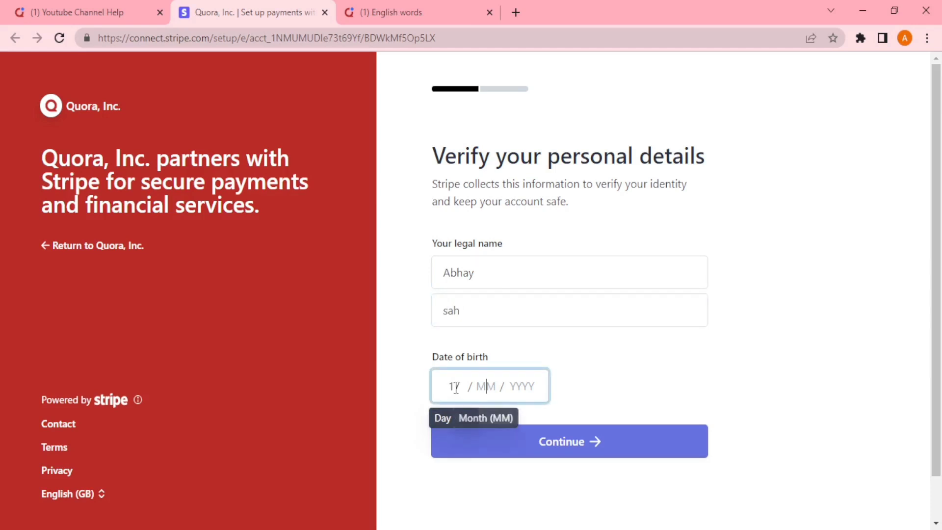
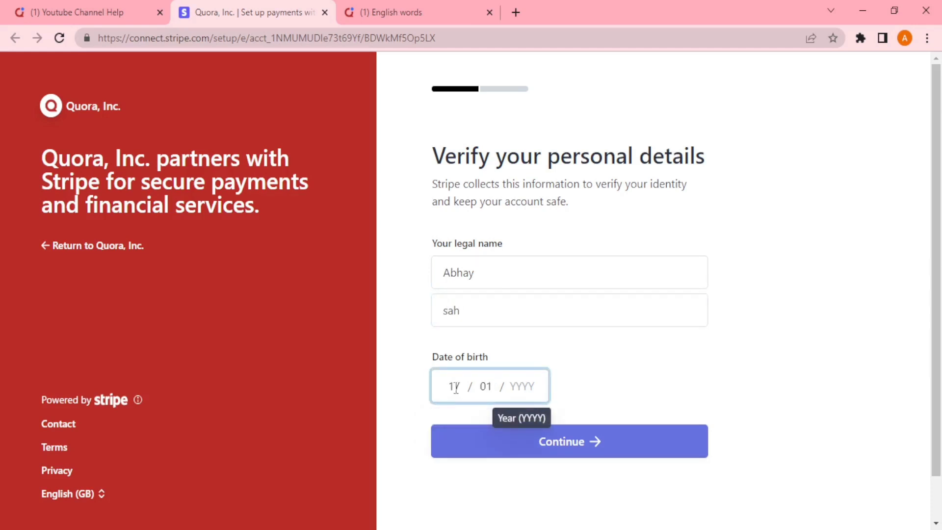
{"action": "left_click", "coordinate": [584, 450]}
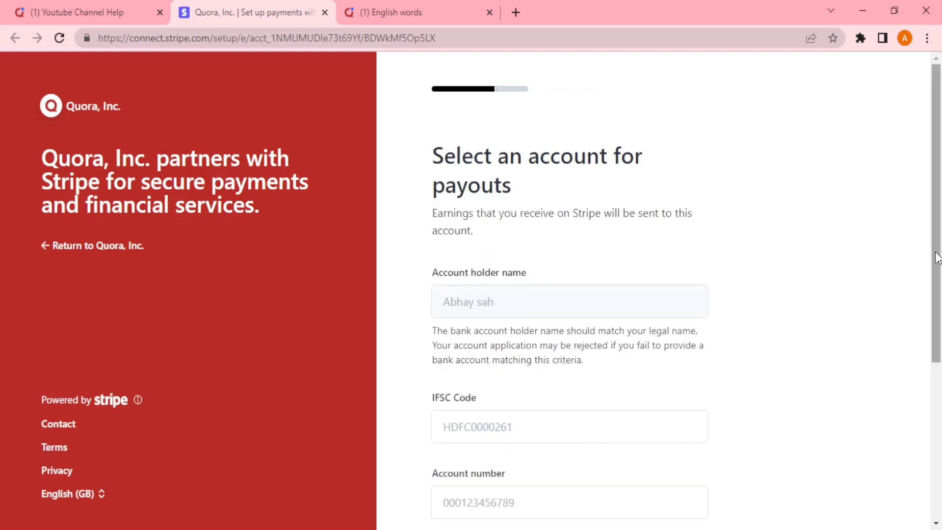
Step: Save the payout bank account, then agree to the terms and submit the Stripe Connect setup
{"action": "left_click_drag", "start_coordinate": [939, 257], "coordinate": [936, 379]}
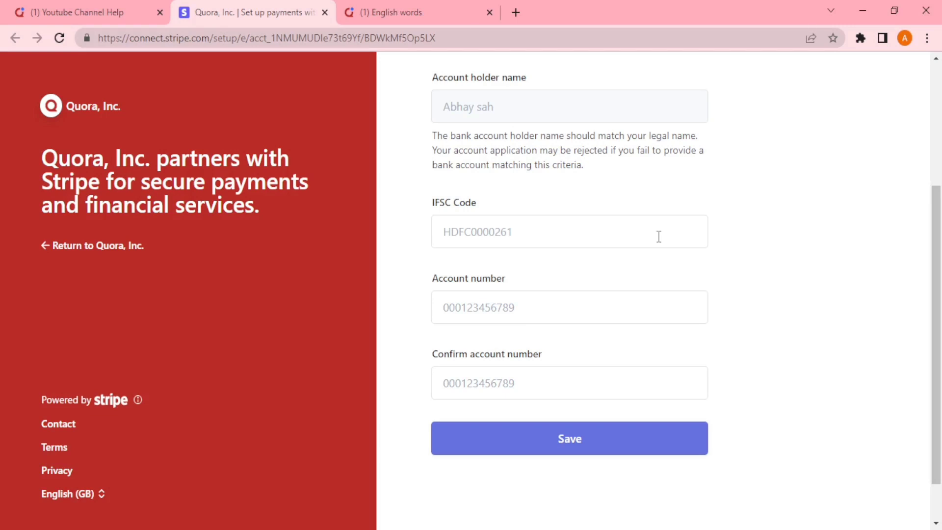
{"action": "left_click", "coordinate": [592, 439]}
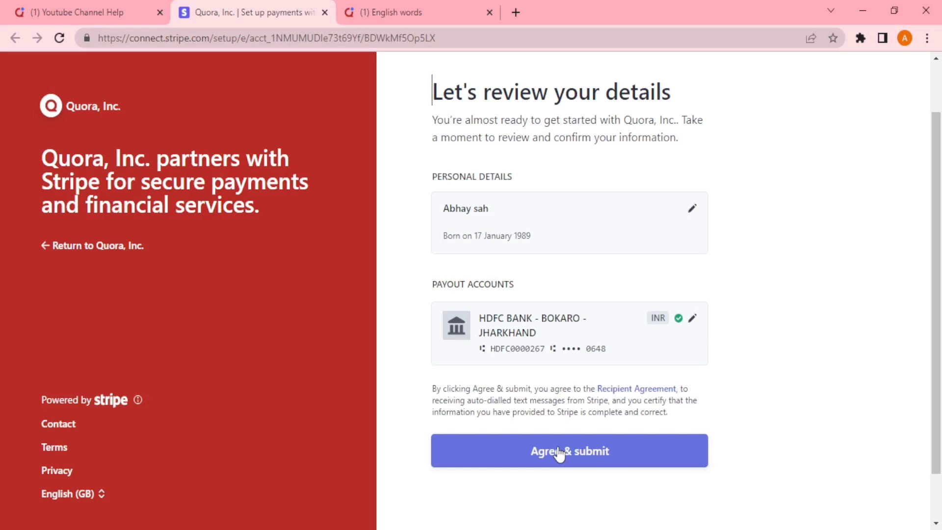
{"action": "left_click", "coordinate": [580, 452]}
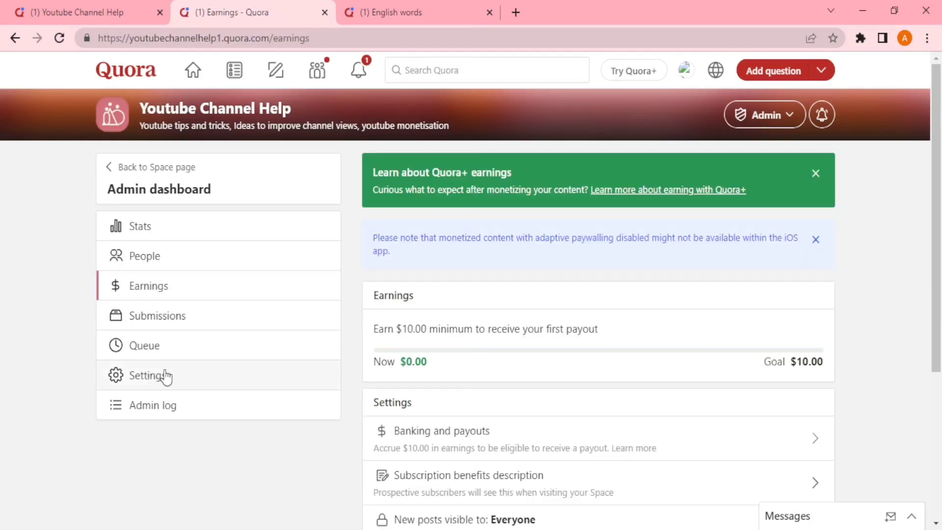
{"action": "left_click", "coordinate": [808, 71]}
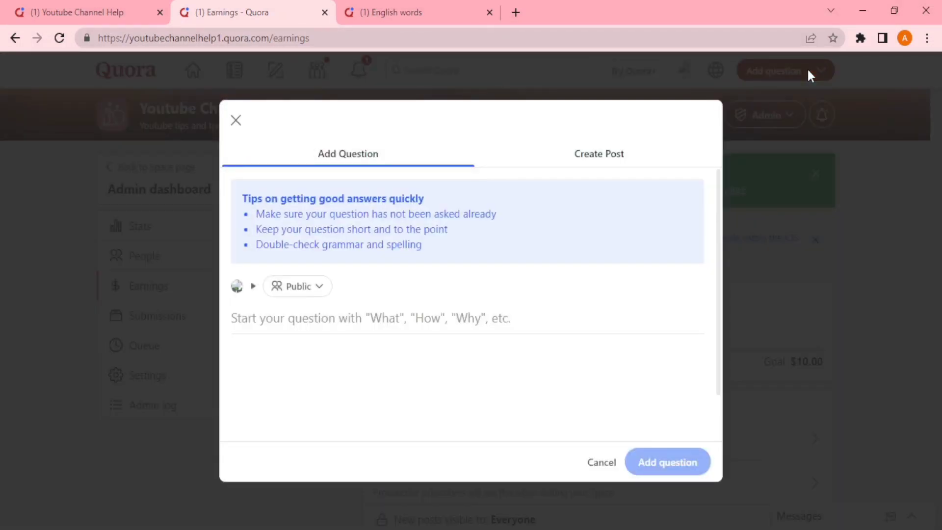
{"action": "left_click", "coordinate": [604, 164]}
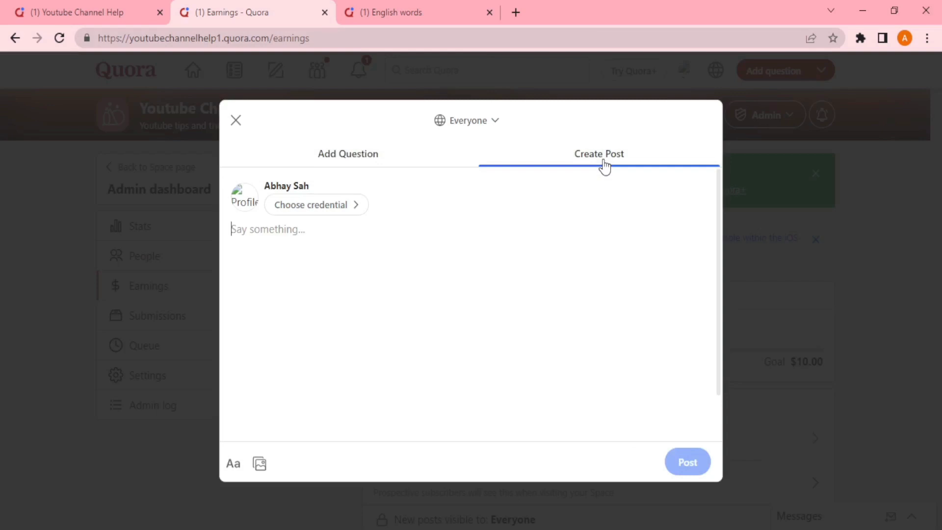
{"action": "left_click", "coordinate": [352, 153]}
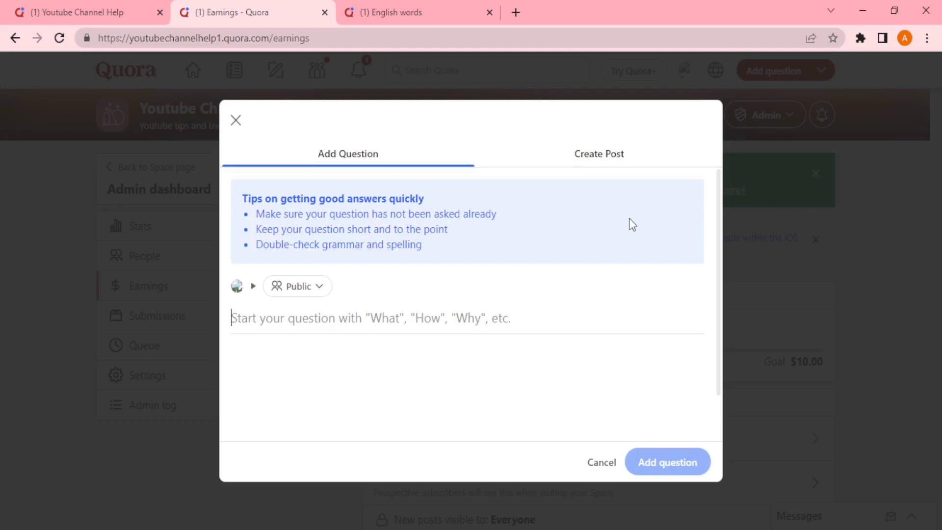
{"action": "left_click", "coordinate": [608, 148]}
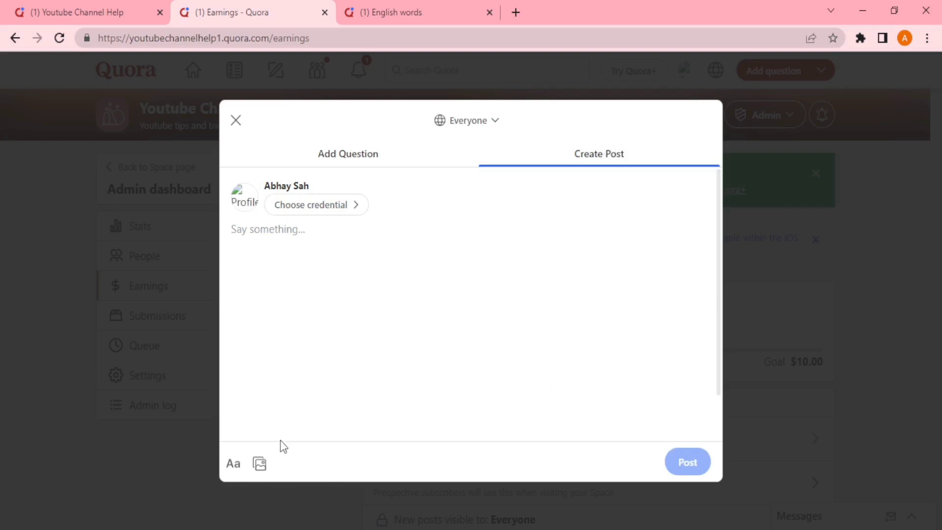
{"action": "left_click", "coordinate": [259, 465]}
{"action": "key", "text": "Escape"}
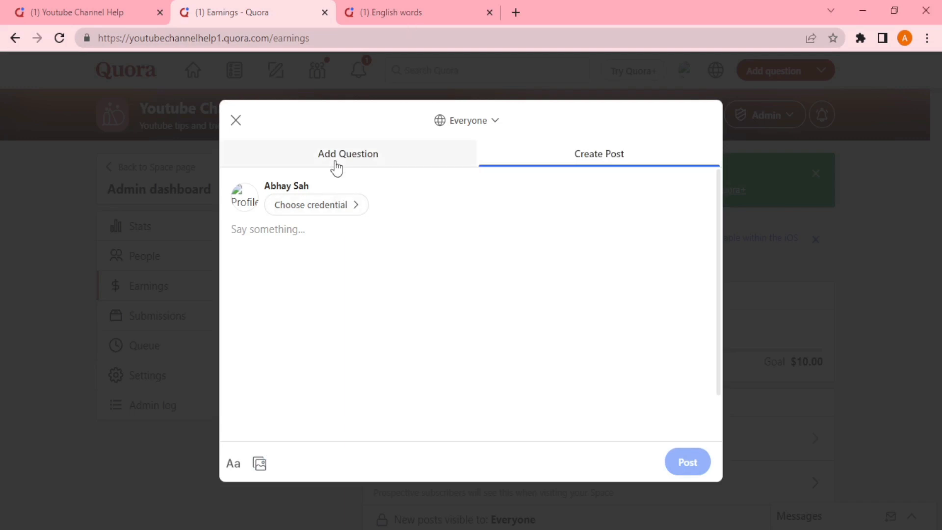
{"action": "left_click", "coordinate": [336, 165]}
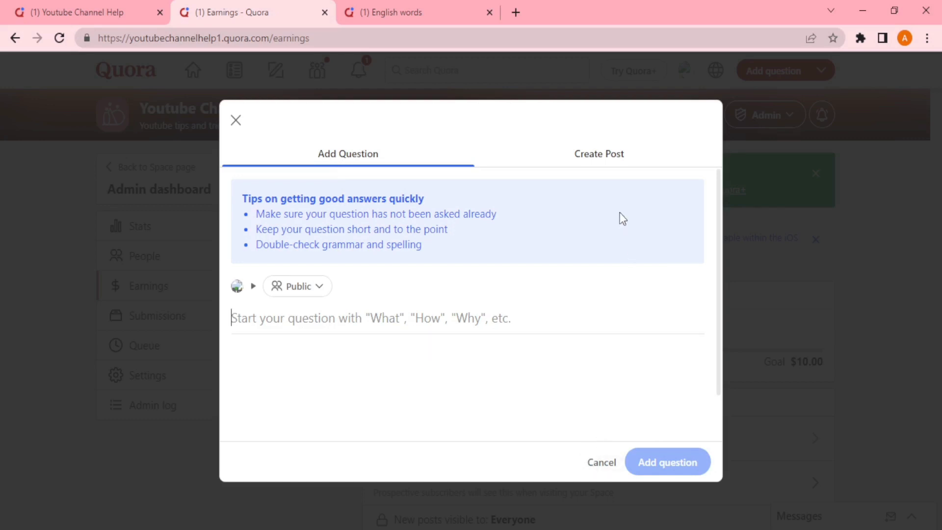
{"action": "left_click", "coordinate": [235, 120]}
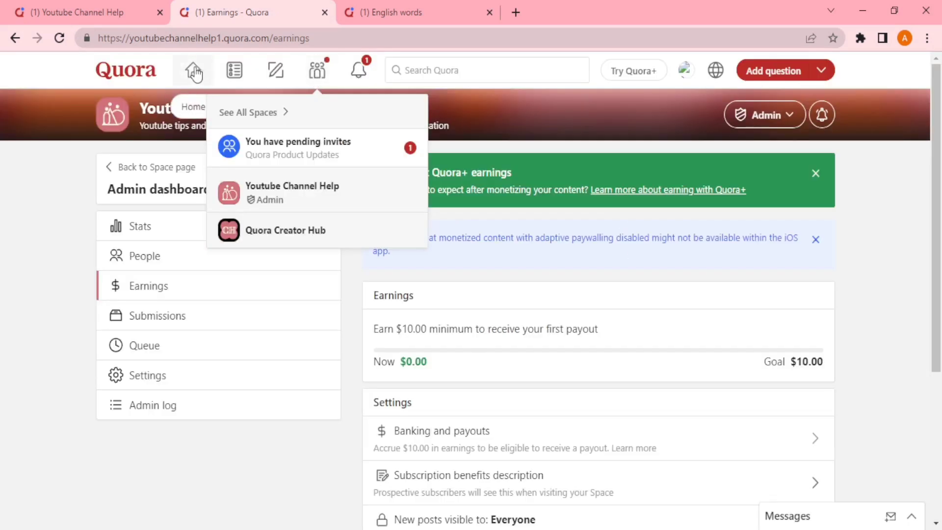
Step: Review notifications filtered by Spaces, Earnings and Questions, then go to See All Spaces
{"action": "left_click", "coordinate": [194, 73]}
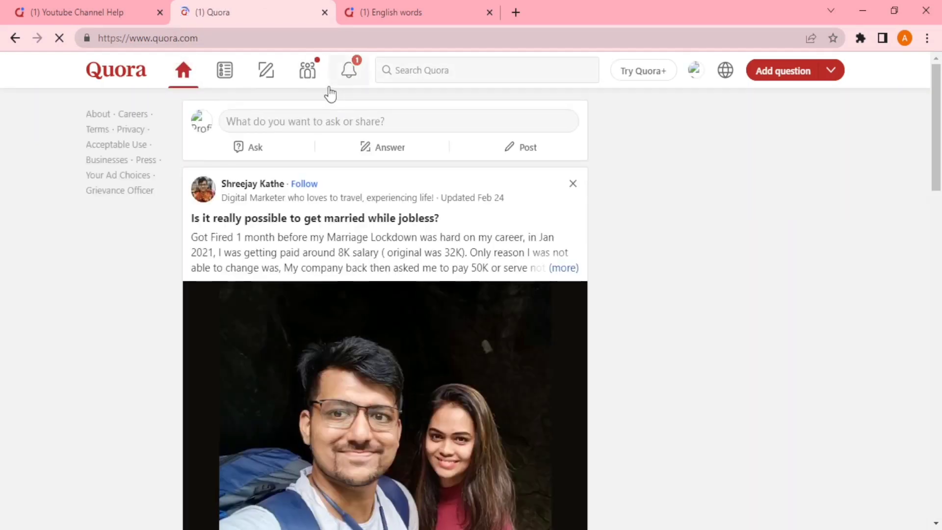
{"action": "left_click", "coordinate": [329, 89]}
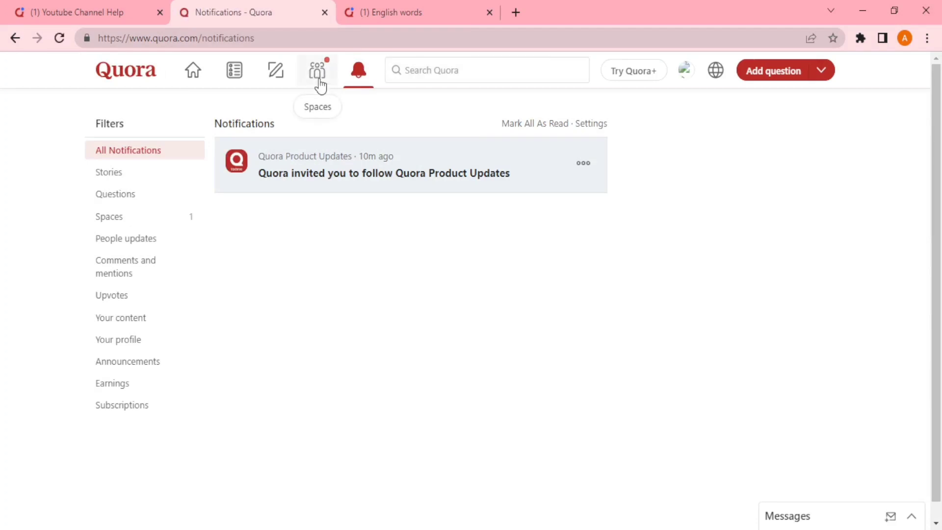
{"action": "left_click", "coordinate": [317, 74]}
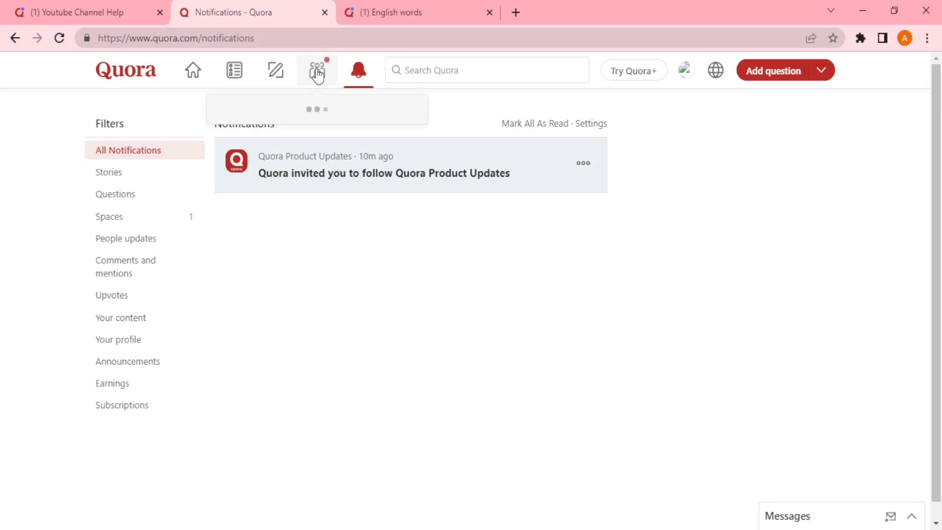
{"action": "left_click", "coordinate": [294, 147]}
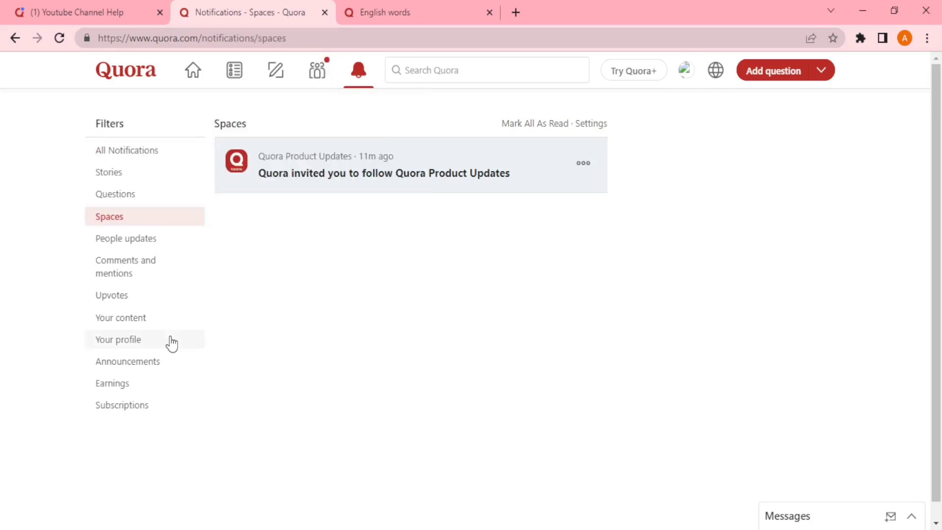
{"action": "left_click", "coordinate": [112, 385]}
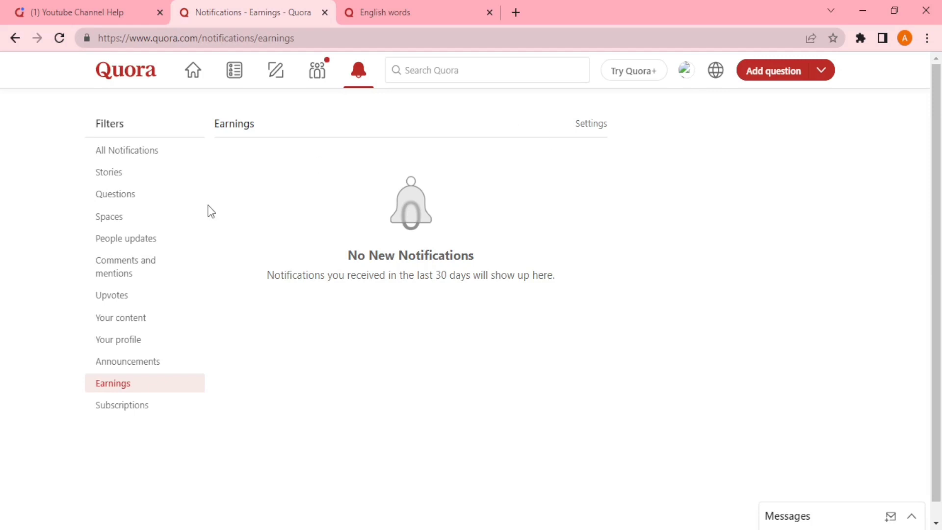
{"action": "left_click", "coordinate": [117, 218]}
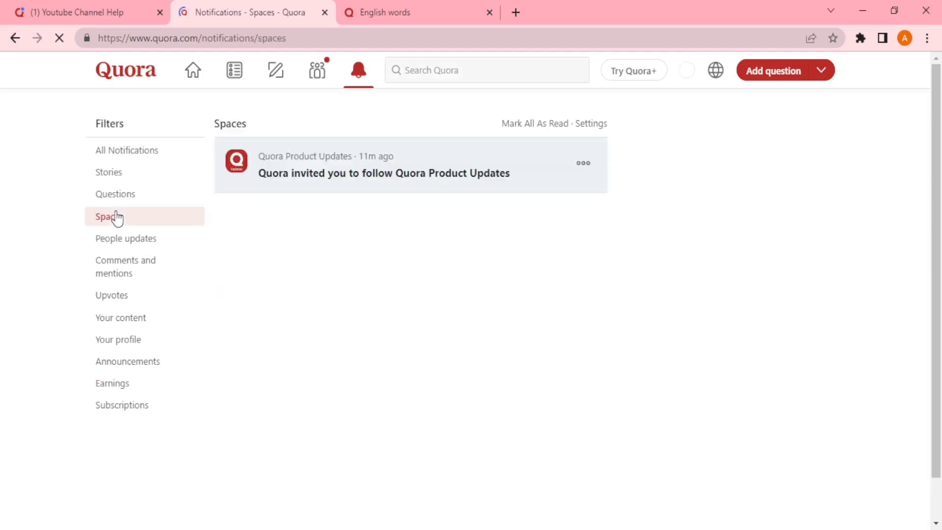
{"action": "left_click", "coordinate": [116, 194]}
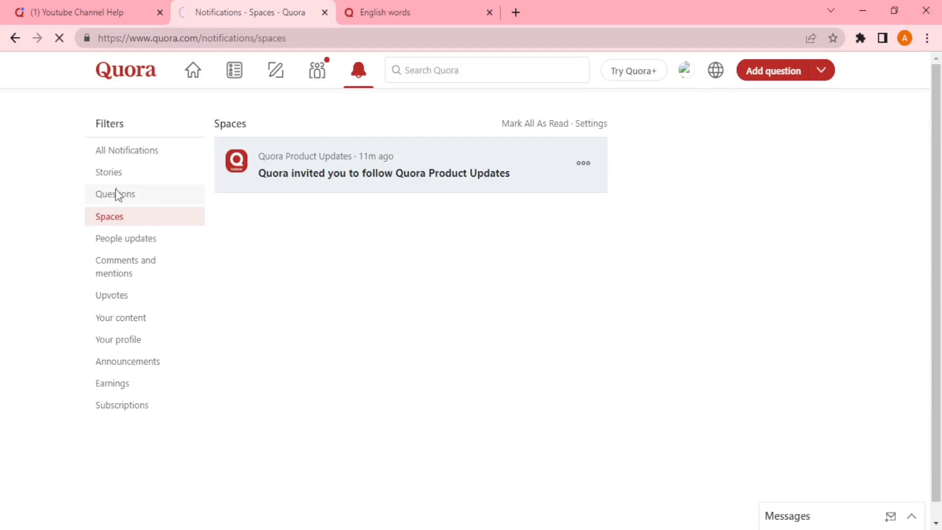
{"action": "left_click", "coordinate": [321, 82]}
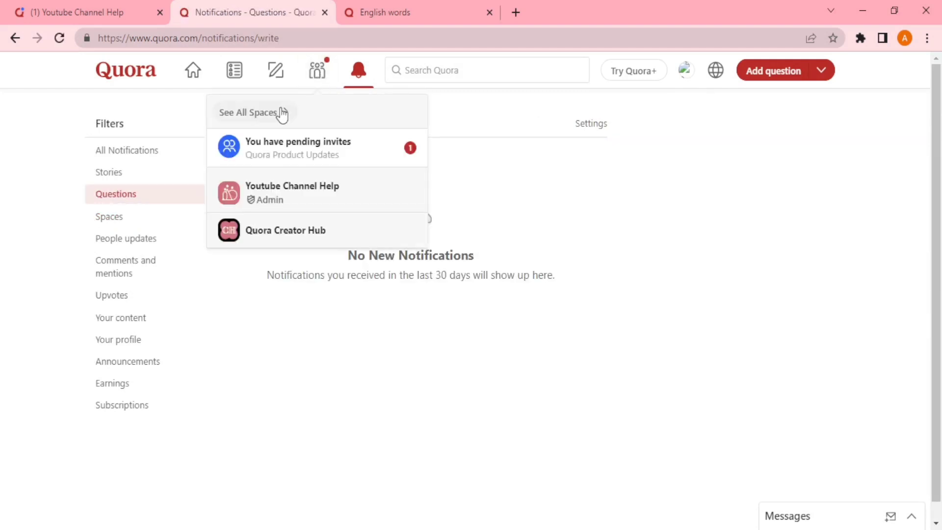
{"action": "left_click", "coordinate": [278, 114]}
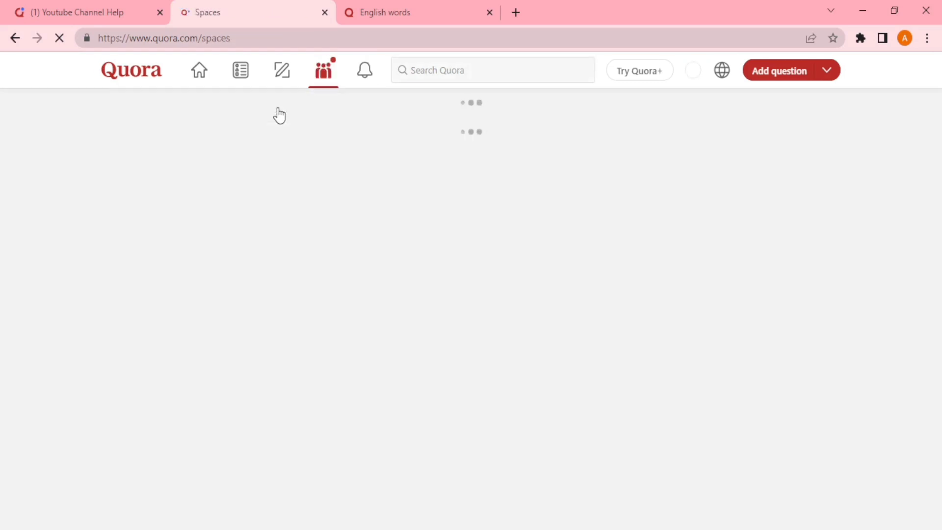